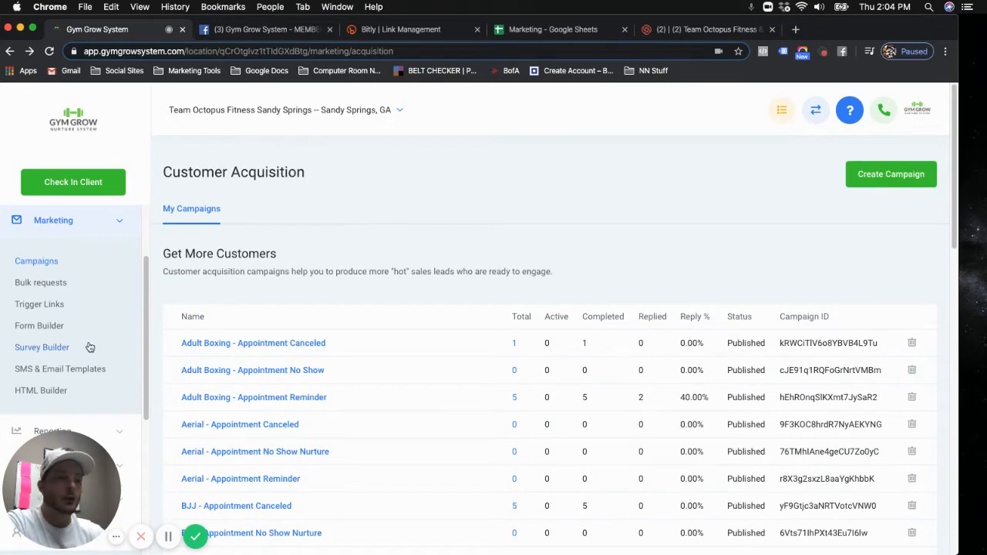
Step: Open the Contacts list of the Sandy Springs location
scroll(90, 348, "down", 5)
left_click(40, 296)
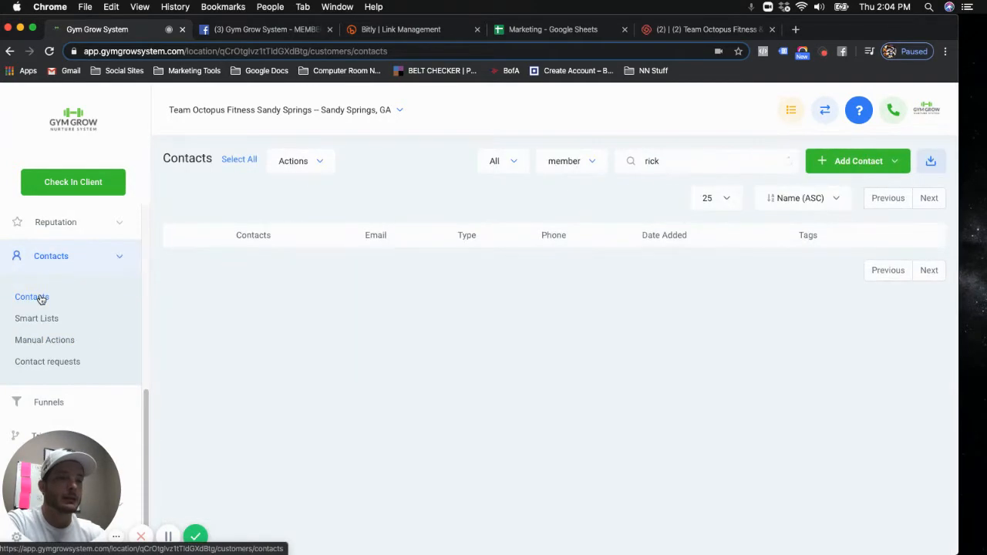
left_click(871, 161)
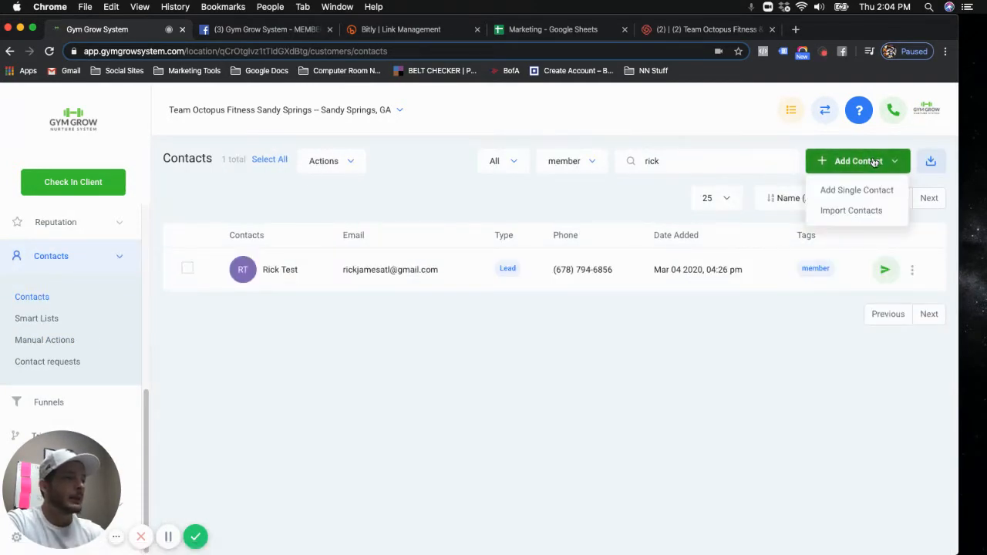
left_click(851, 211)
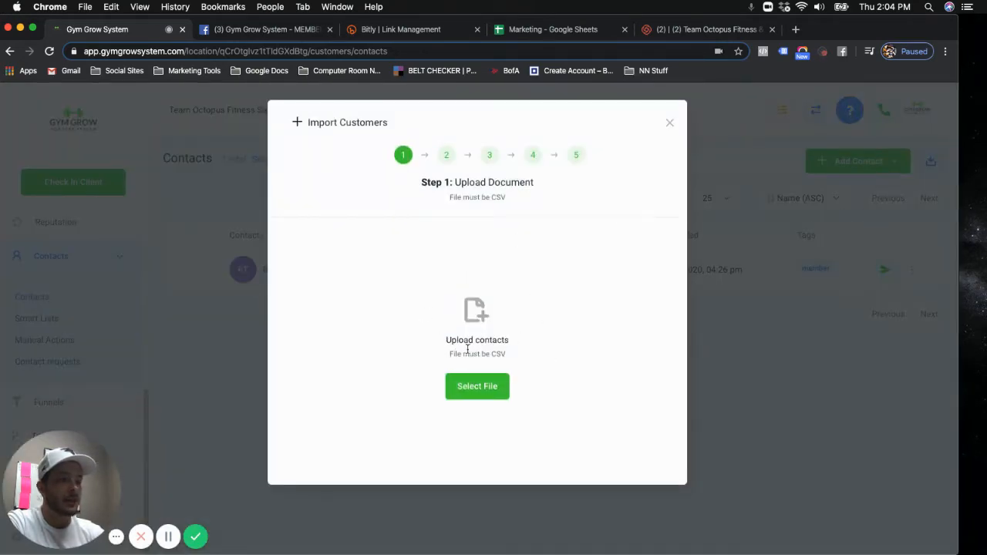
left_click(465, 392)
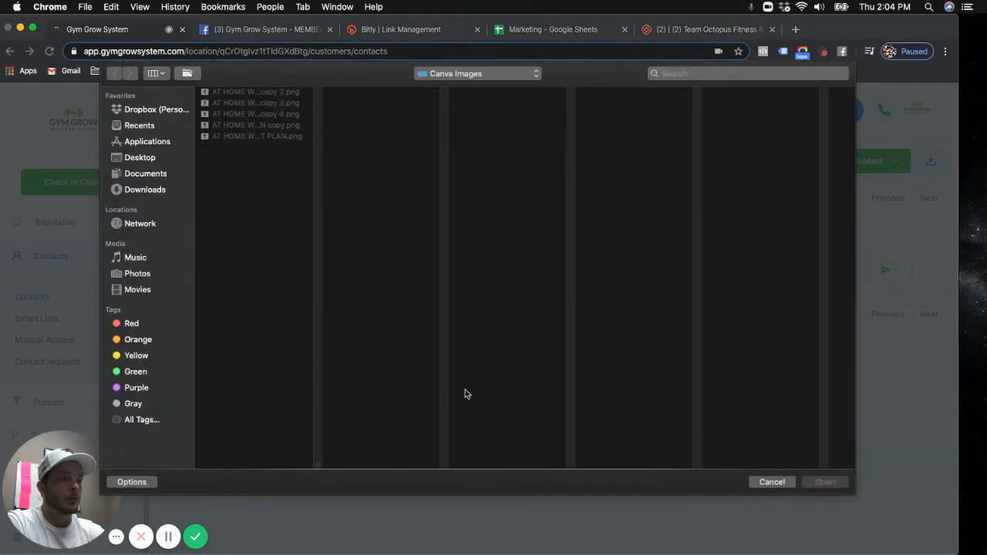
left_click(154, 110)
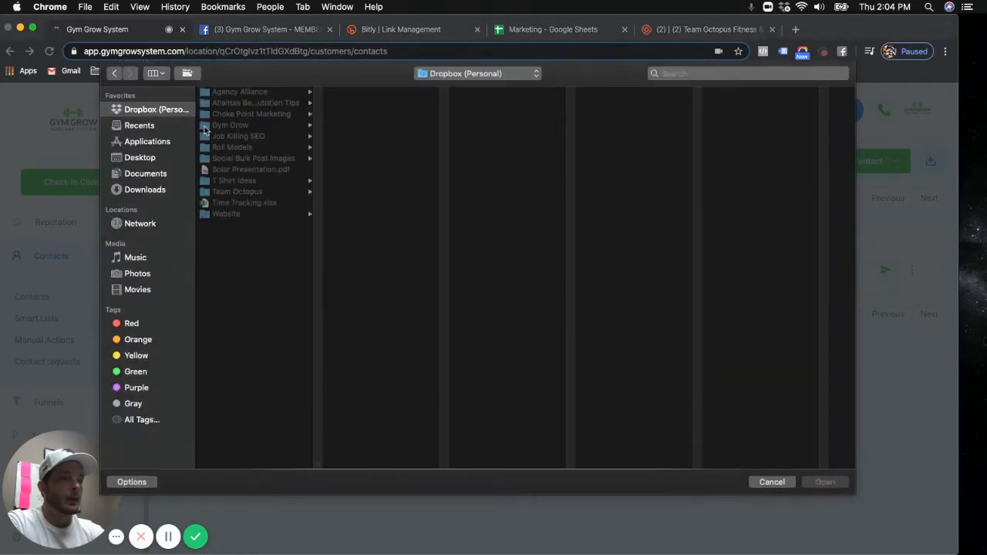
left_click(245, 191)
left_click(368, 171)
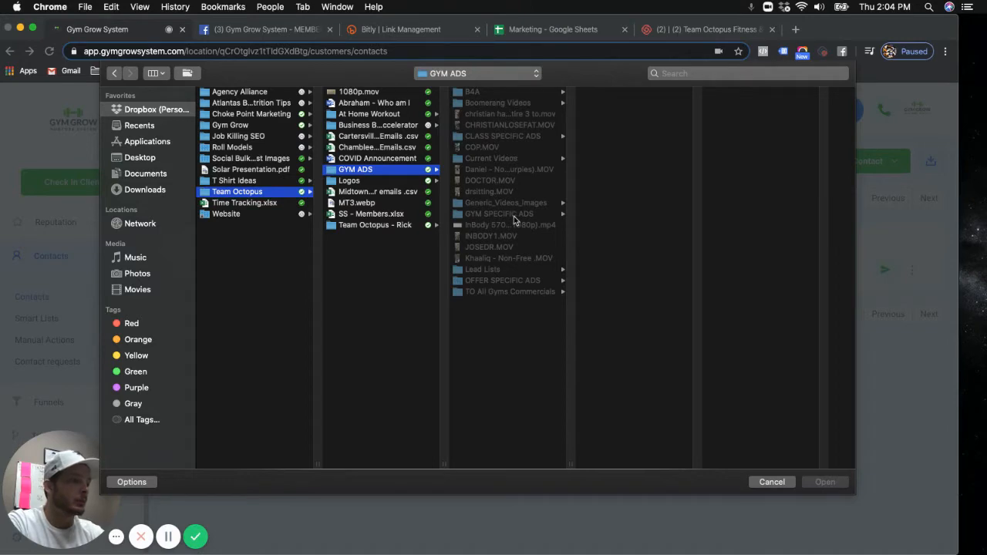
left_click(510, 274)
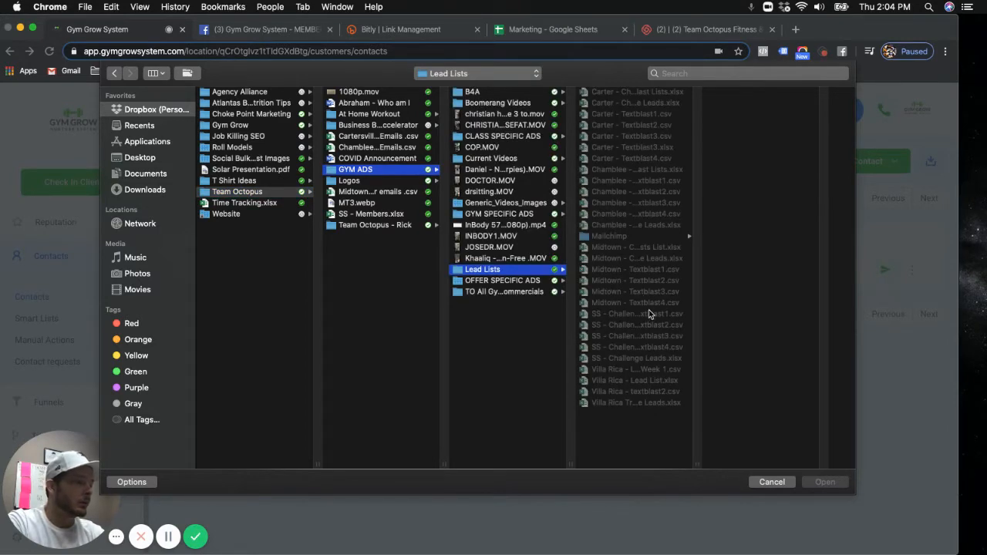
left_click(650, 358)
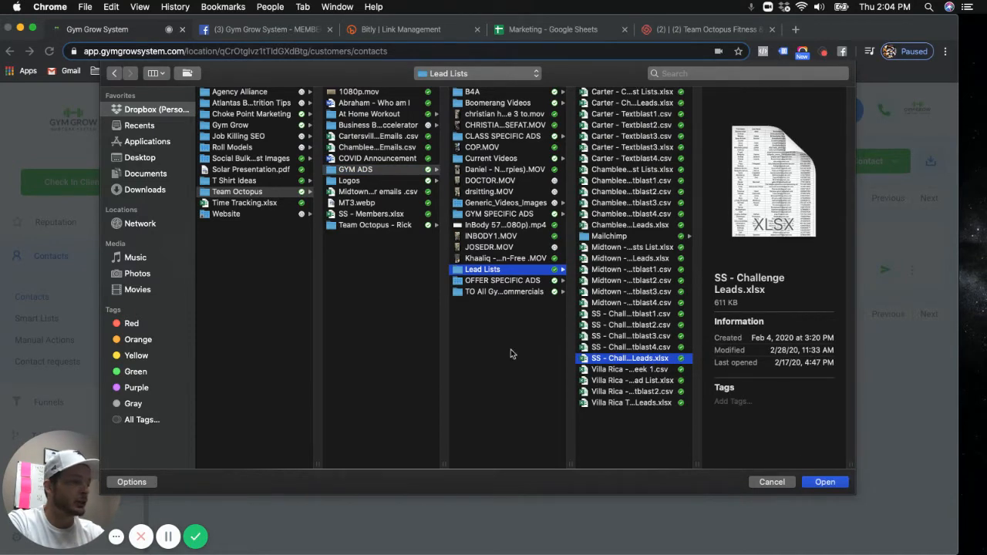
left_click(823, 482)
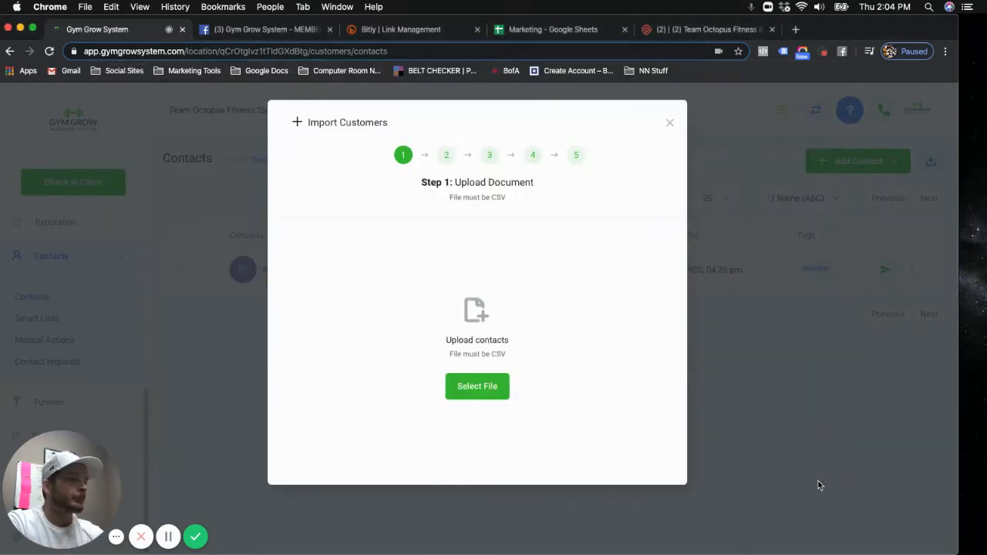
scroll(511, 270, "down", 3)
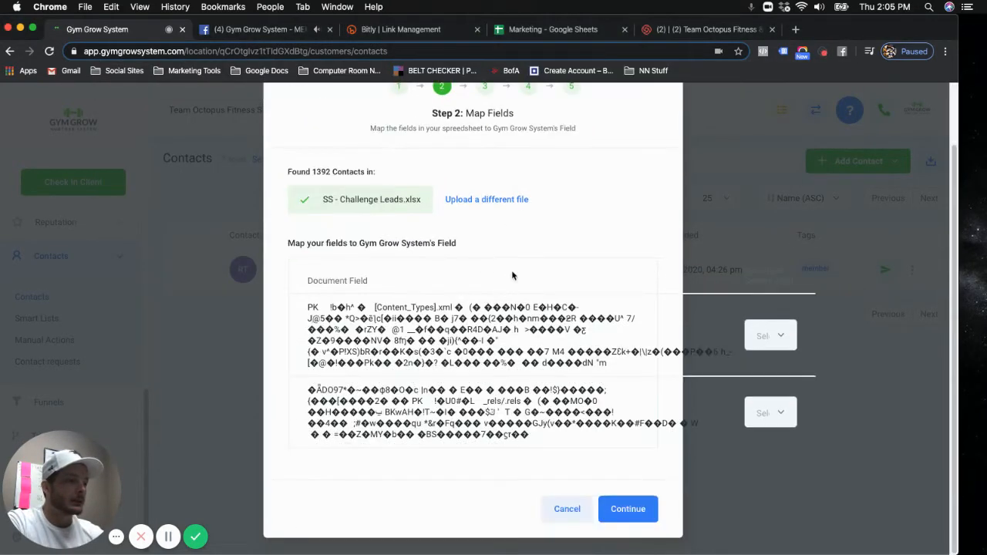
scroll(511, 269, "up", 3)
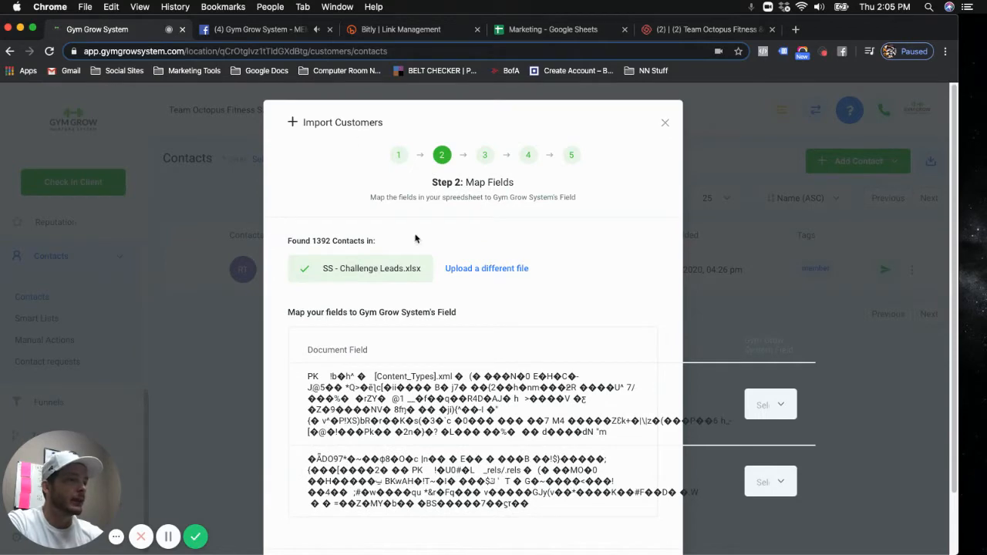
scroll(417, 240, "down", 2)
left_click(582, 511)
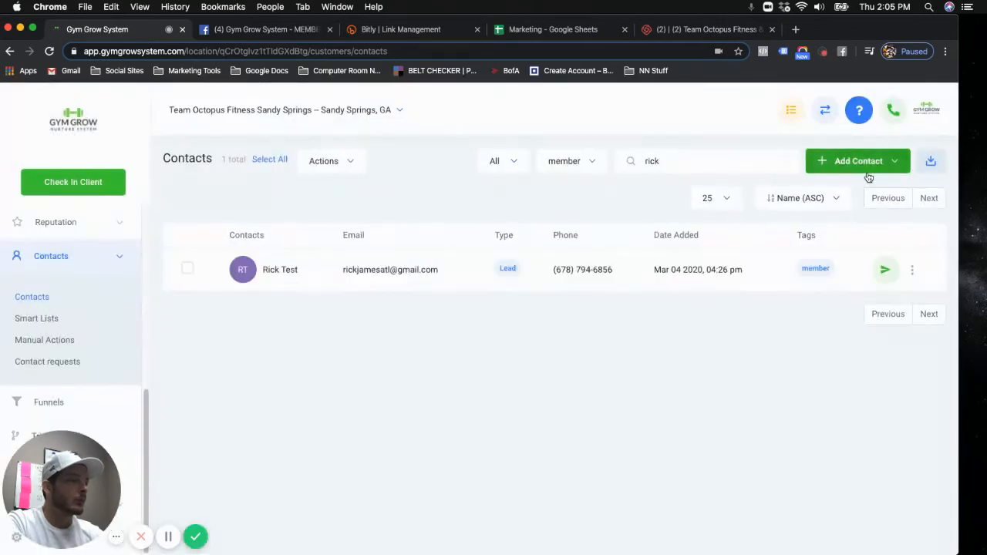
Step: Start a contact import and upload SS - Challenge Leads - Textblast4.csv from the Lead Lists folder
left_click(858, 160)
left_click(850, 211)
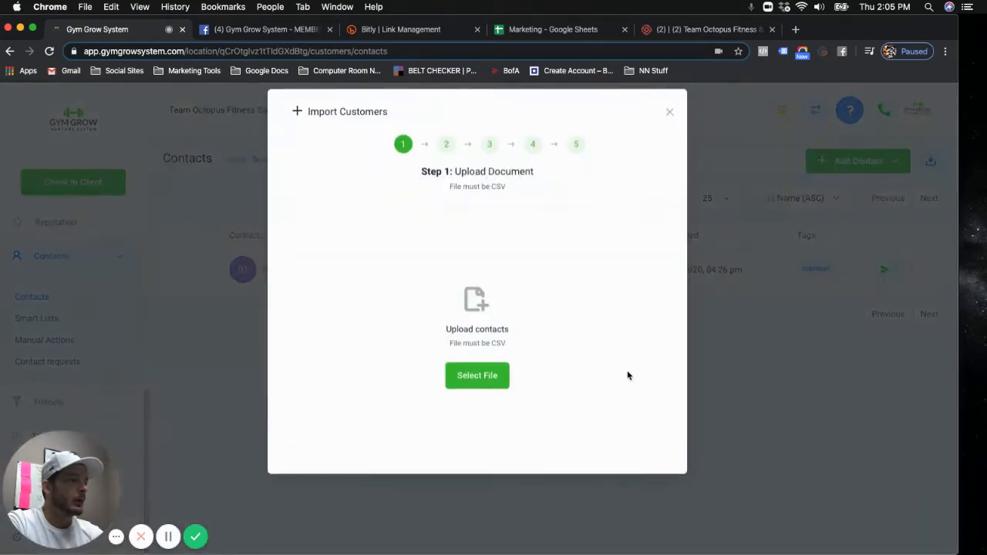
left_click(475, 379)
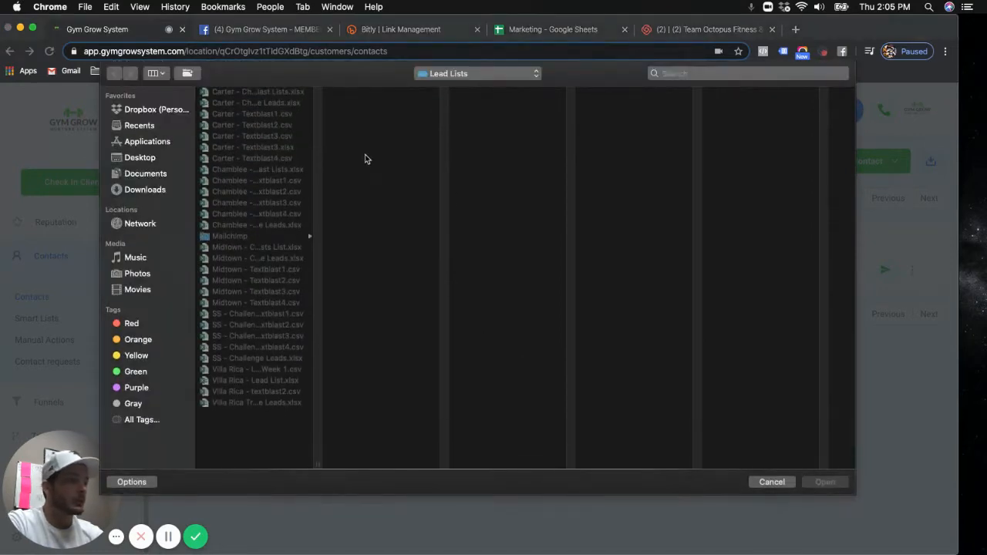
left_click(270, 158)
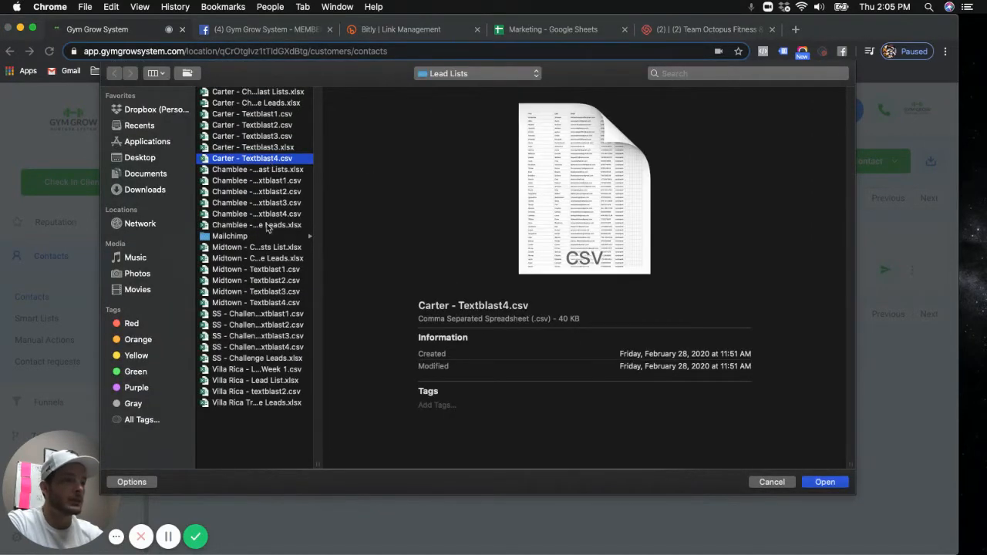
left_click(271, 348)
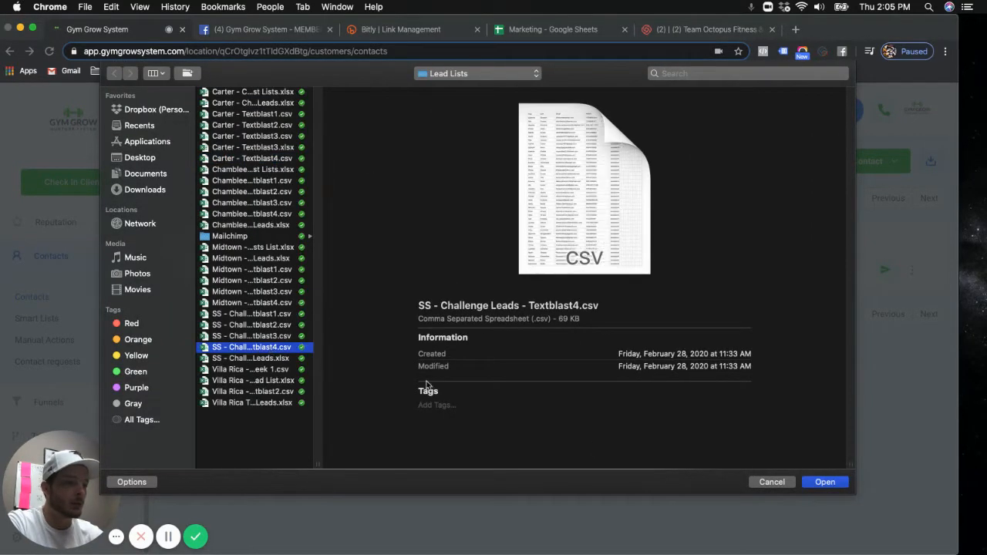
left_click(824, 483)
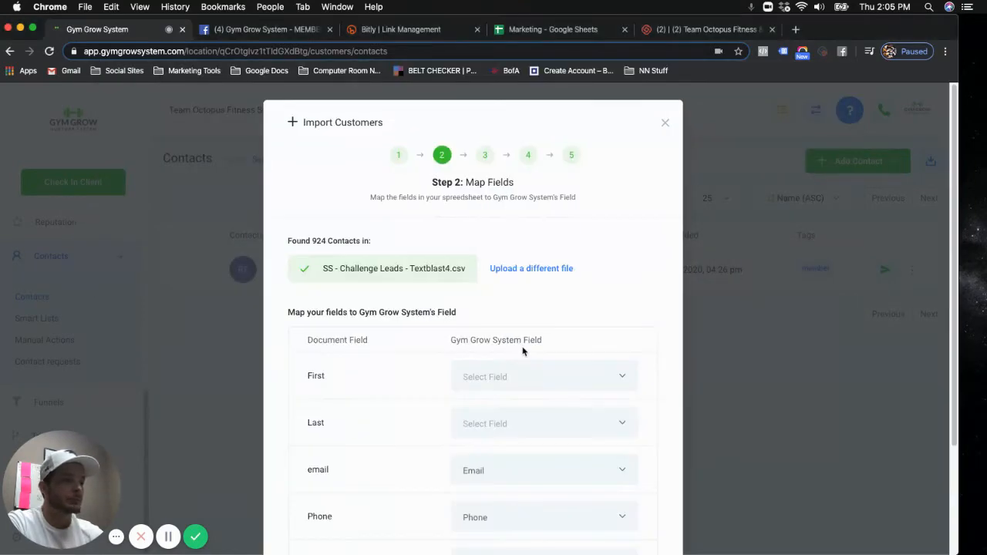
Step: Map the document field First to First Name and Last to Last Name, and proceed to the mapping preview
scroll(427, 268, "down", 3)
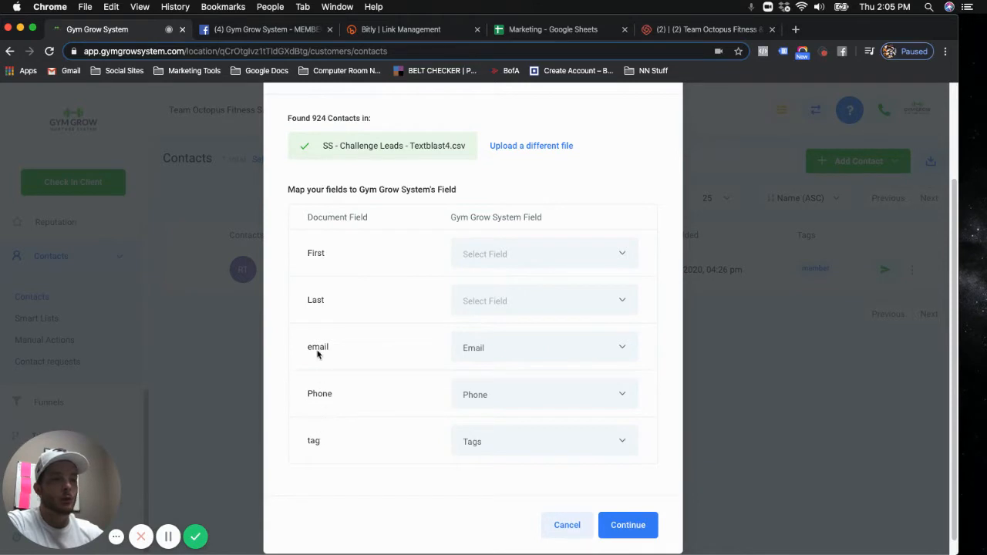
left_click(503, 261)
left_click(501, 316)
left_click(495, 301)
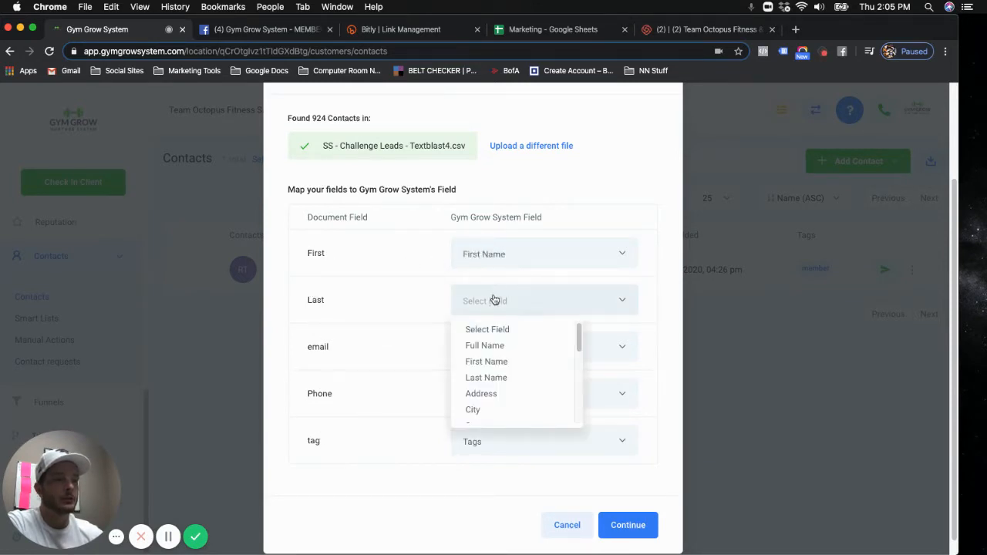
left_click(505, 378)
scroll(455, 332, "down", 1)
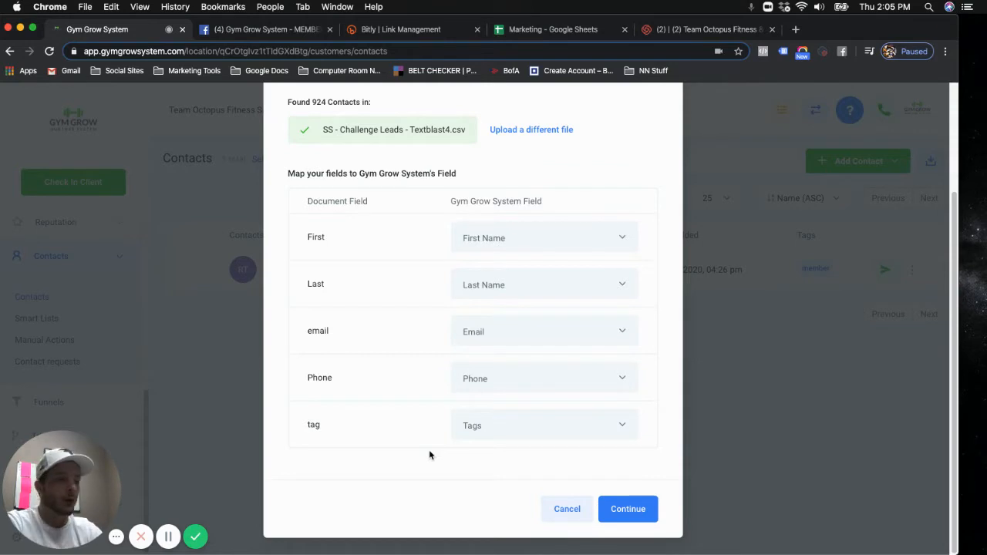
left_click(629, 512)
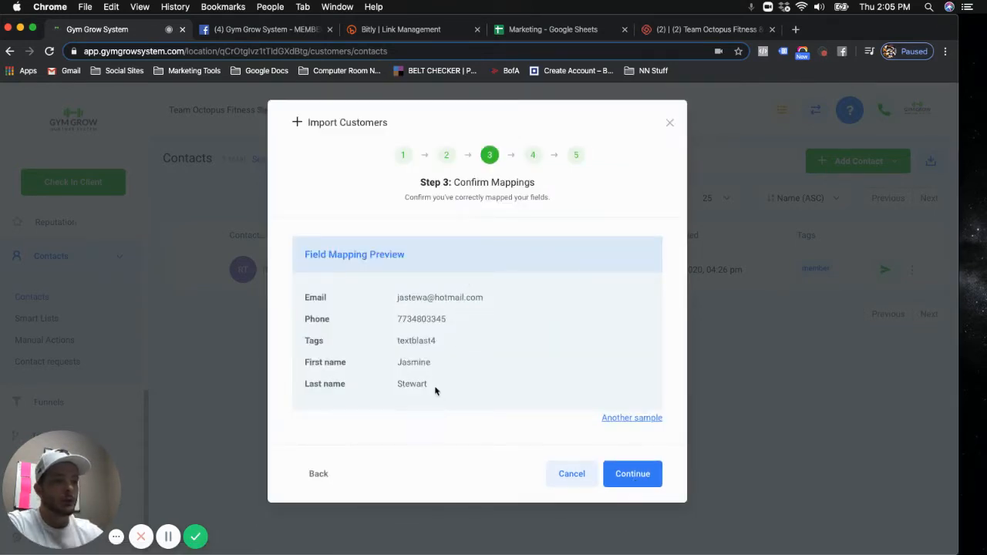
Step: Confirm the field mappings and accept the recommended duplicate strategy that updates only empty fields
left_click(631, 473)
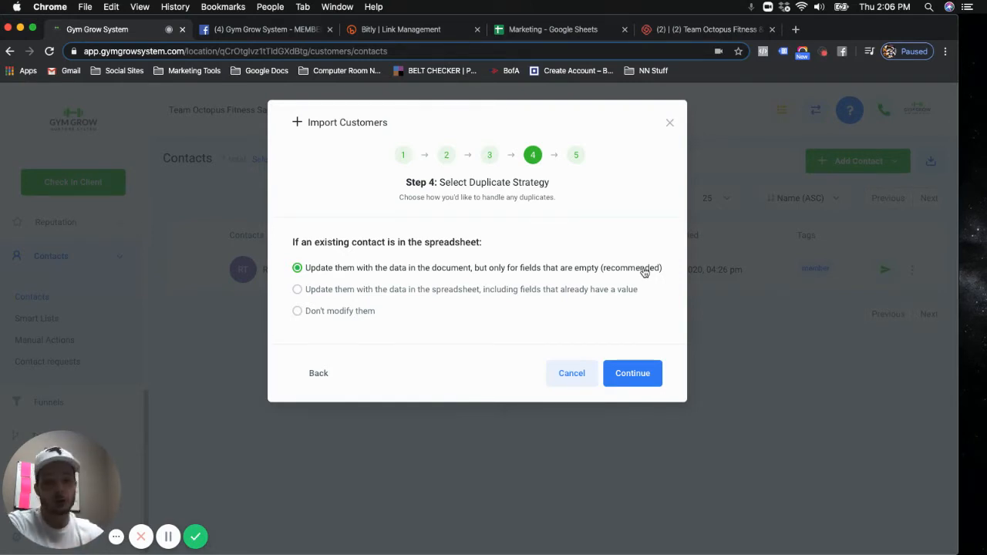
left_click(651, 373)
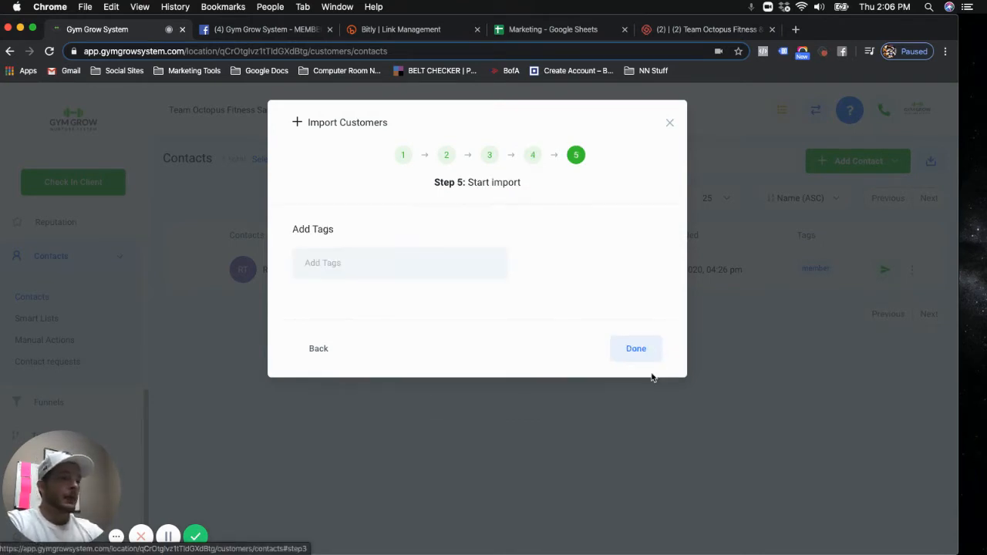
Step: Try the tags members and clubos for the imported contacts, and close the import dialog without starting the import
left_click(339, 265)
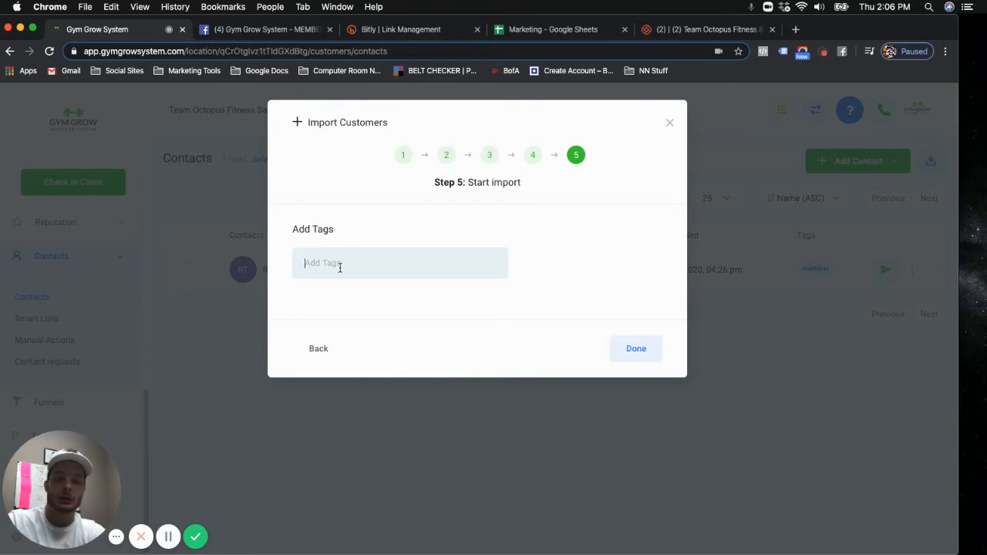
type("members")
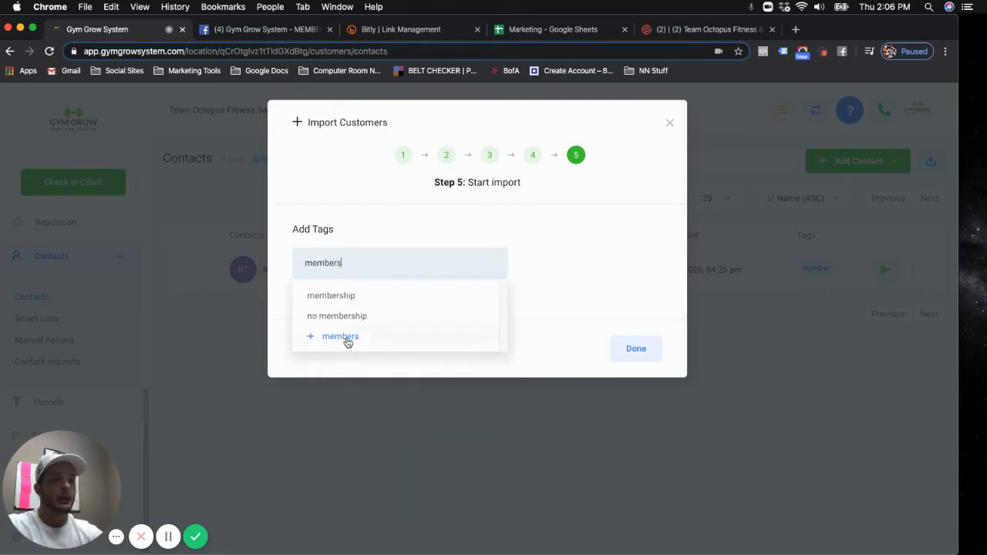
double_click(356, 268)
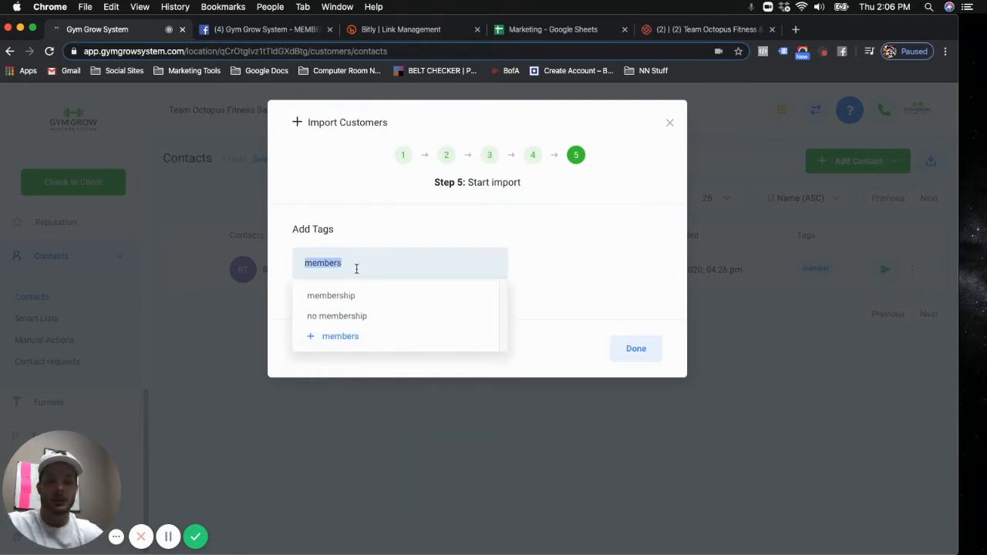
type("clubos")
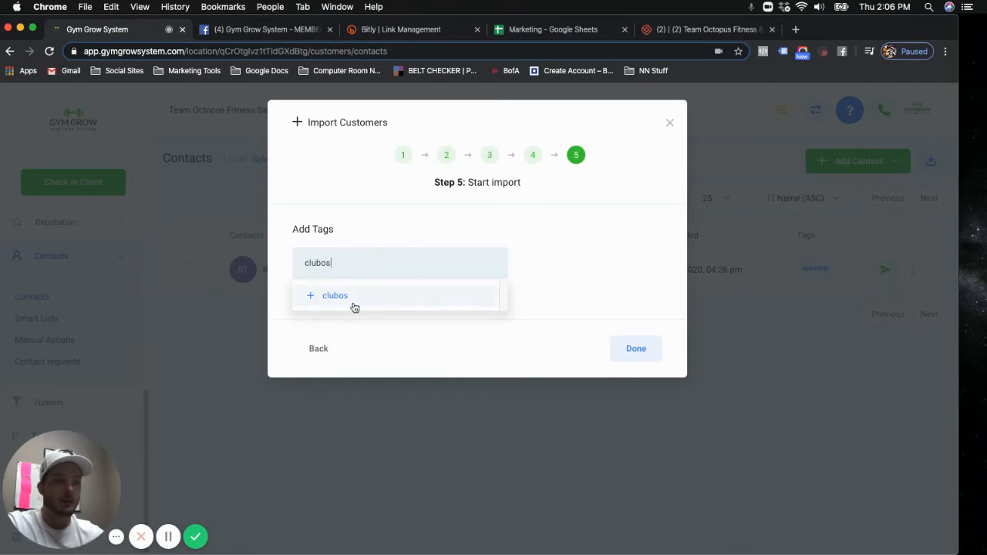
double_click(356, 265)
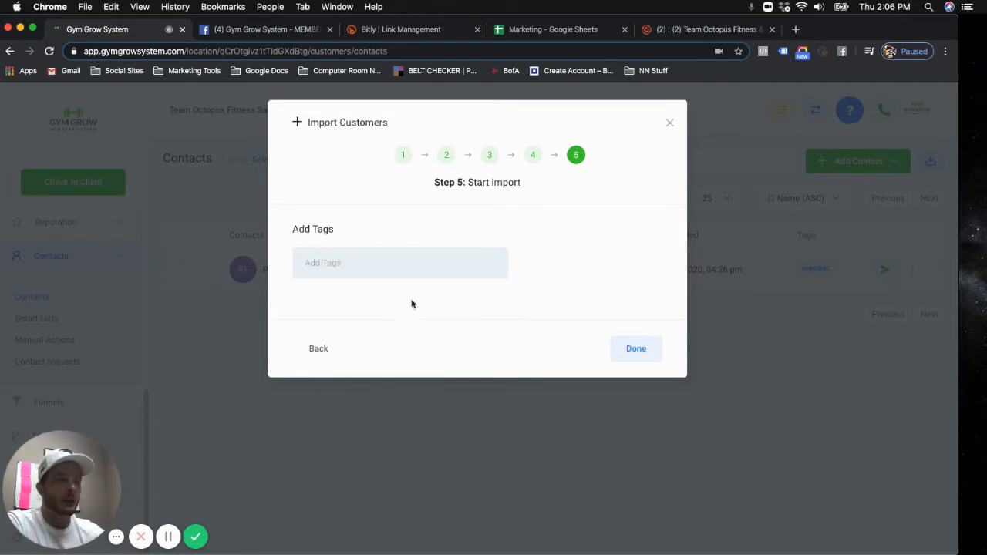
left_click(670, 123)
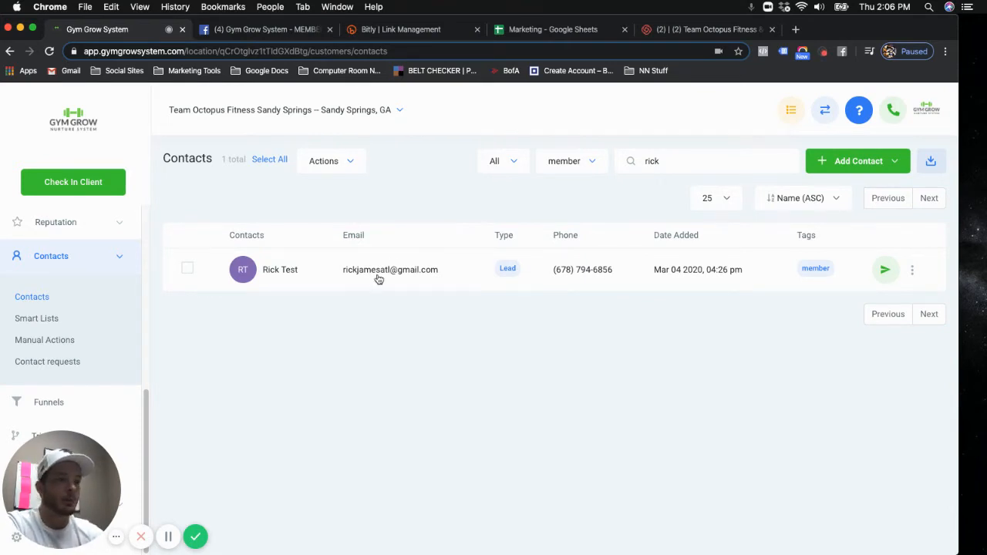
Step: Open the contact requests to review the past bulk imports
left_click(52, 364)
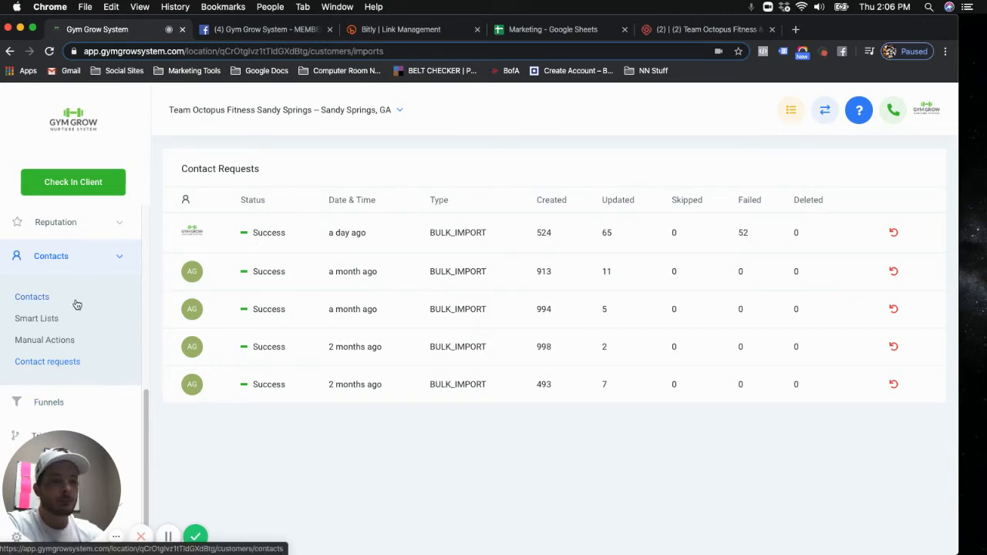
Step: Open the campaign TEXT BLAST - Step 1 - 10 Day Trial from the marketing campaigns list
scroll(77, 324, "up", 3)
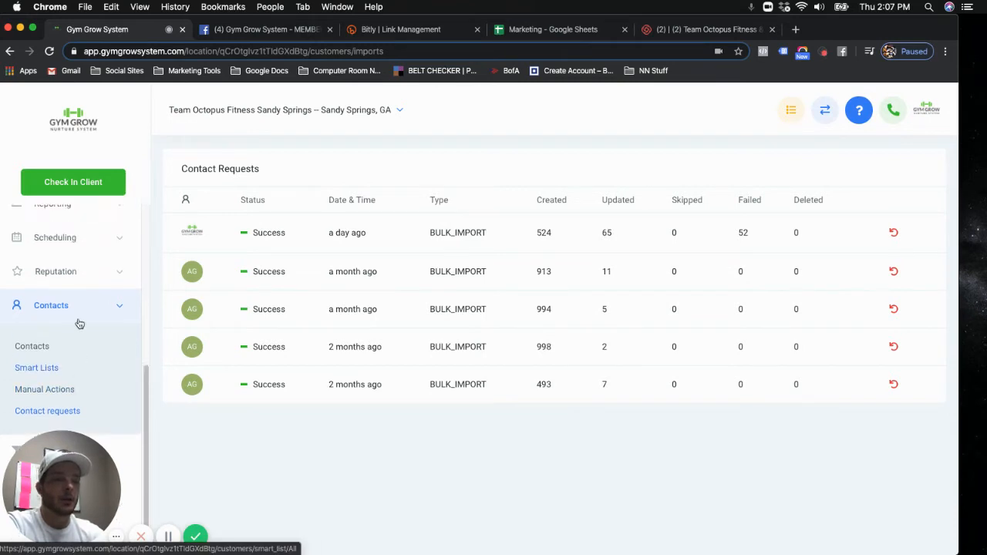
scroll(78, 323, "down", 1)
scroll(80, 323, "up", 10)
left_click(49, 367)
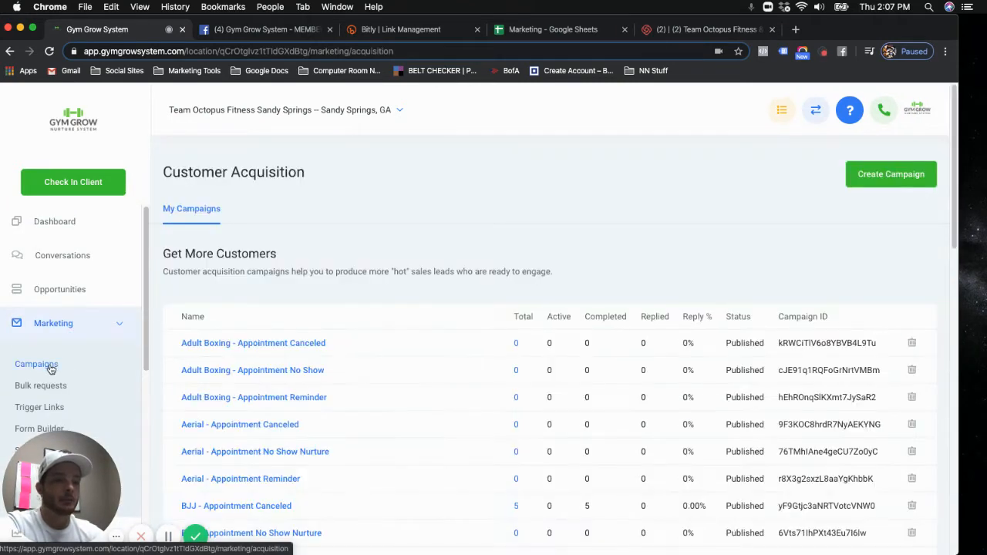
scroll(312, 308, "down", 15)
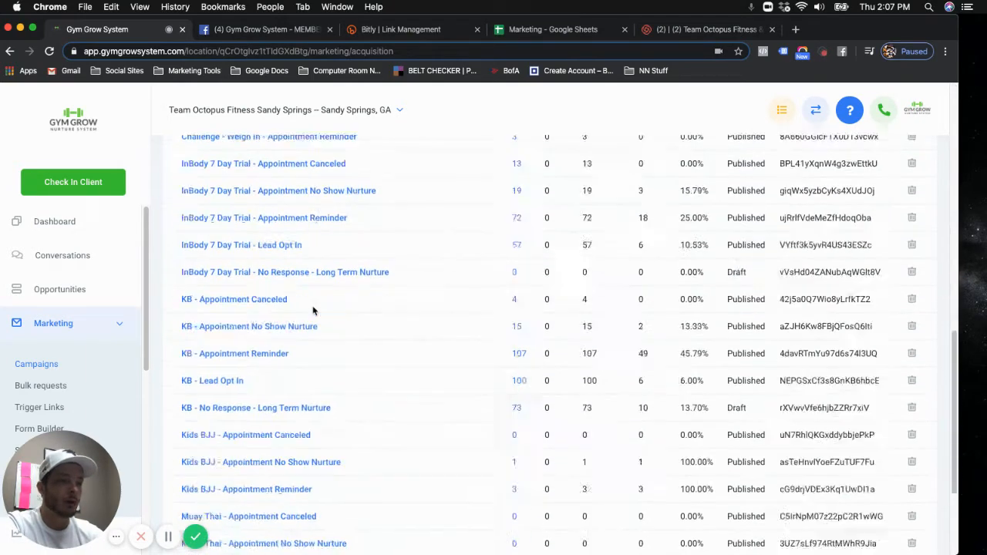
scroll(313, 310, "down", 3)
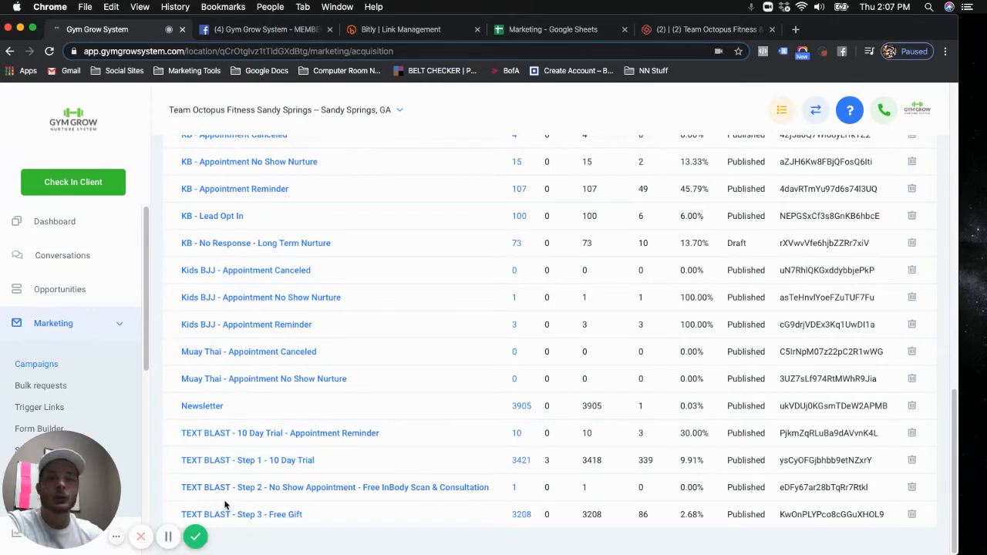
left_click(247, 460)
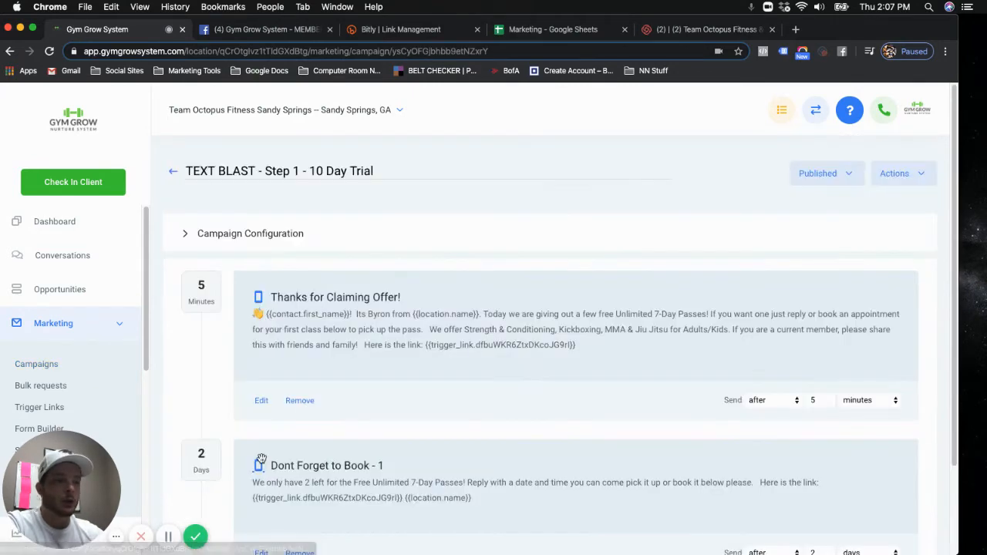
Step: Review the full text of the campaign's first SMS, Thanks for Claiming Offer!, and close it without changes
left_click(261, 400)
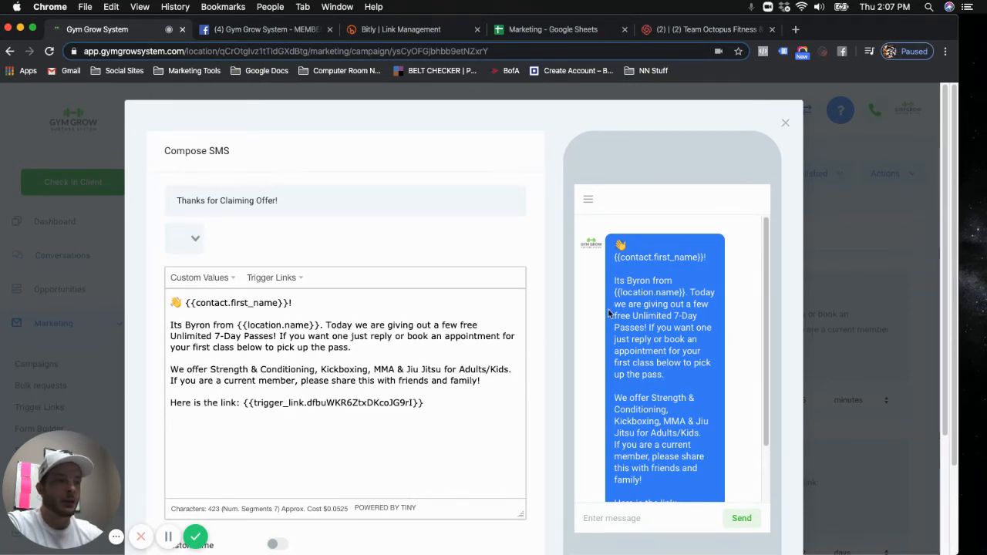
scroll(607, 308, "down", 2)
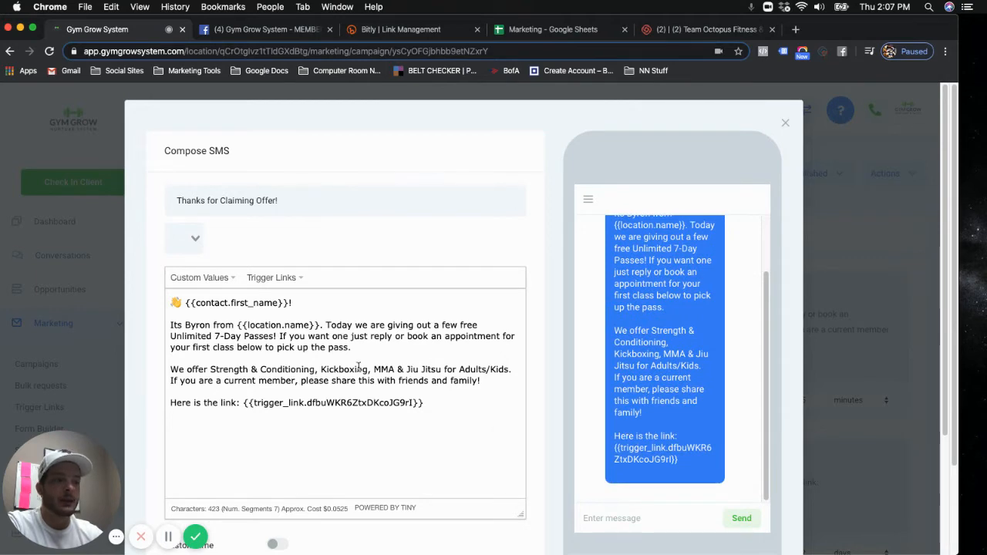
scroll(358, 368, "down", 2)
scroll(412, 381, "up", 1)
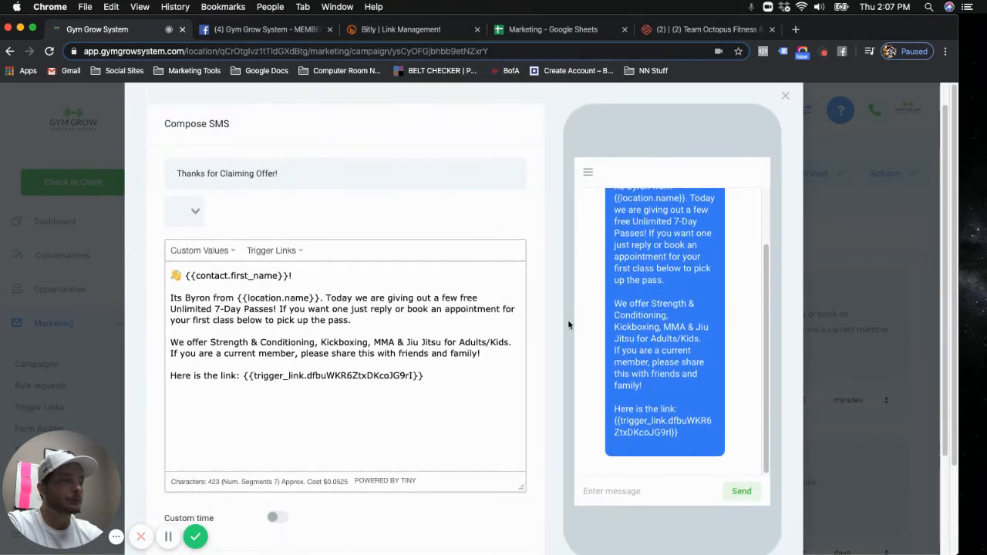
left_click(784, 98)
Step: Review the follow-up SMS Dont Forget to Book - 1 in the composer and close it without changes
scroll(325, 341, "down", 3)
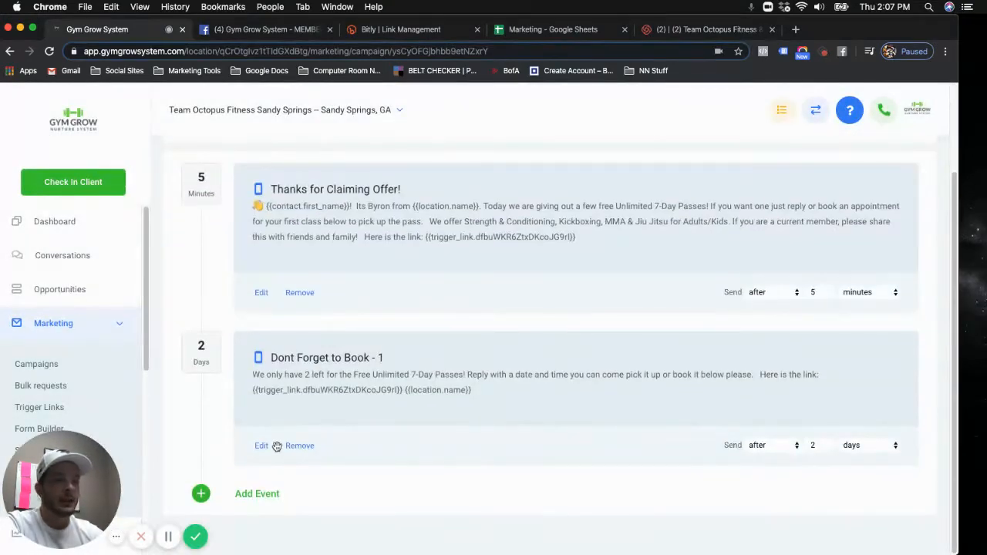
left_click(262, 446)
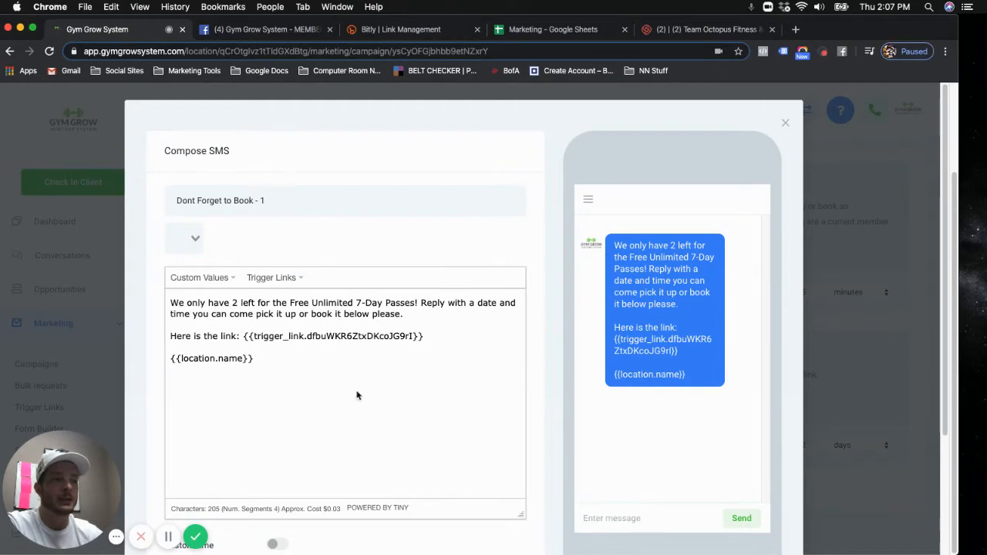
scroll(540, 370, "down", 5)
scroll(563, 339, "up", 5)
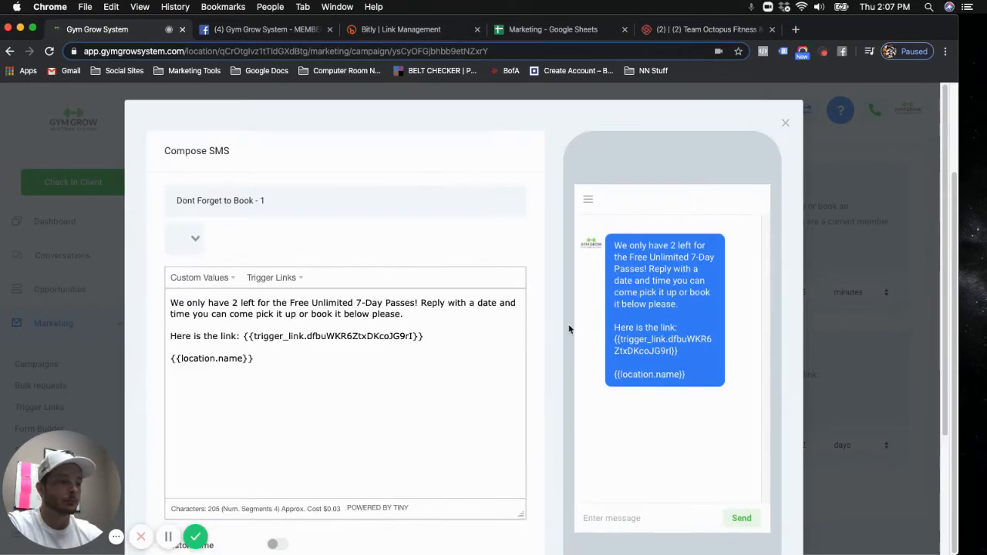
left_click(784, 122)
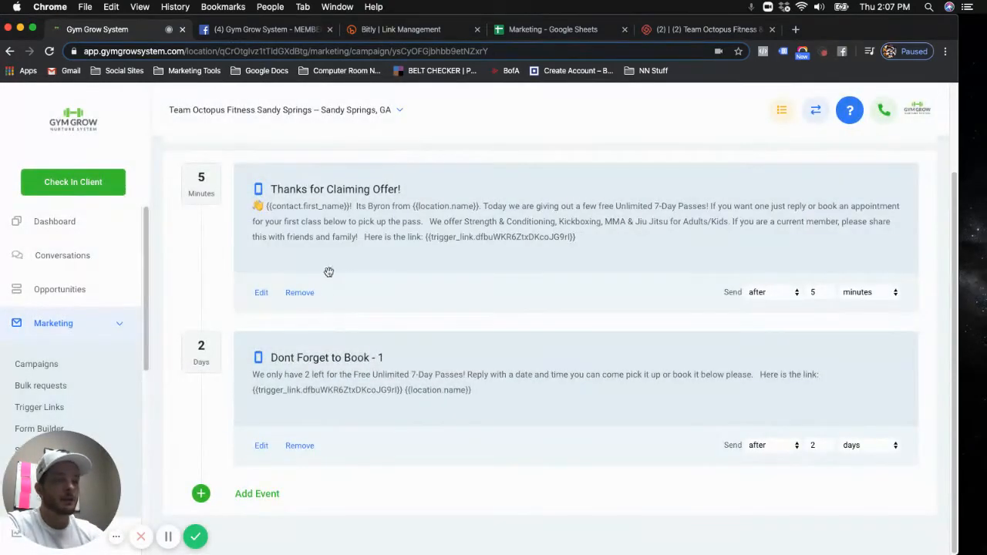
Step: Examine the campaign configuration, including its sending window and next campaign, and return to the campaigns list
scroll(285, 359, "up", 1)
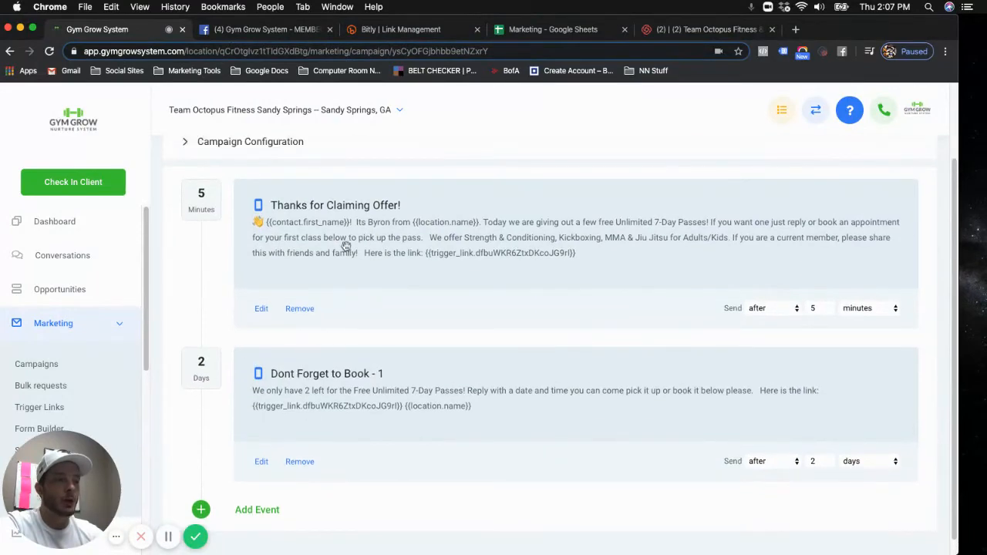
scroll(308, 354, "up", 3)
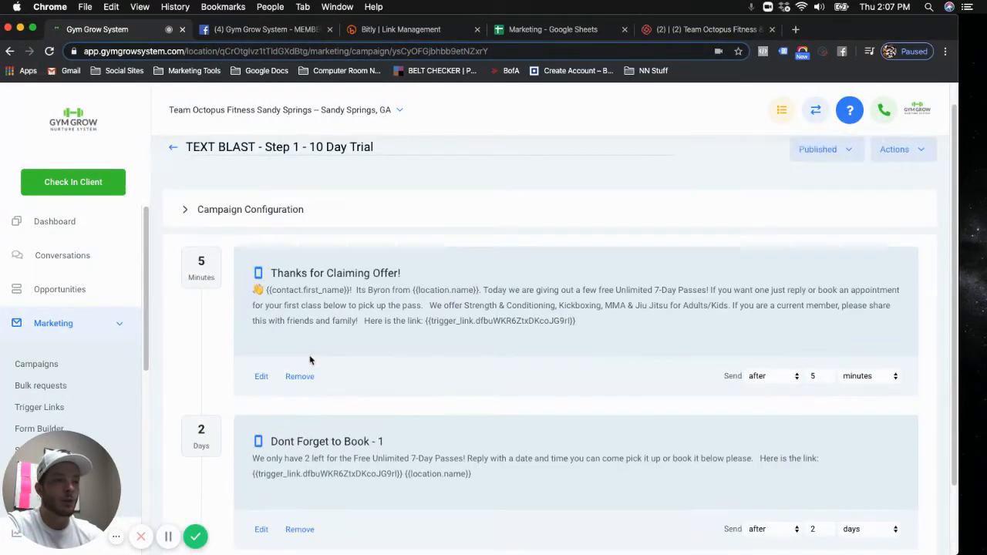
left_click(267, 239)
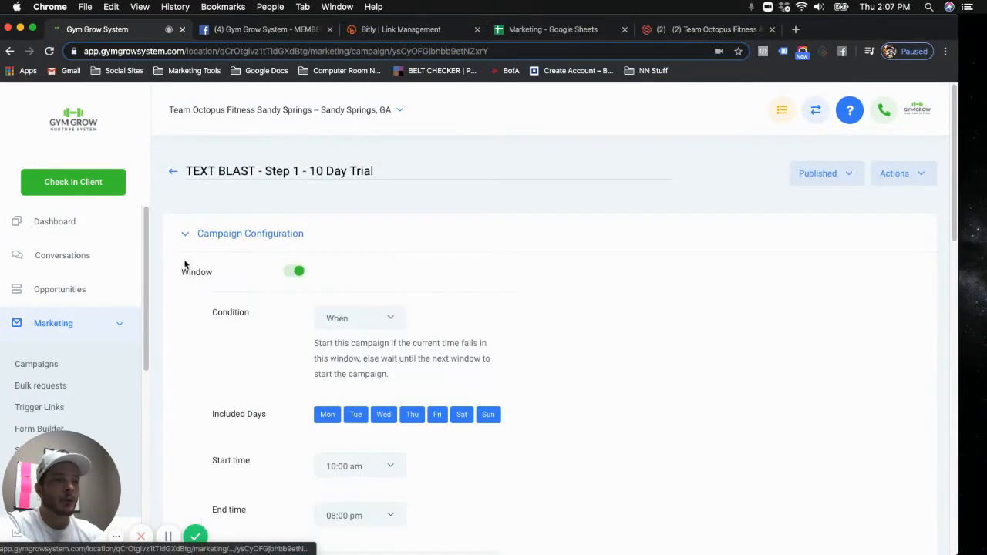
scroll(249, 342, "down", 5)
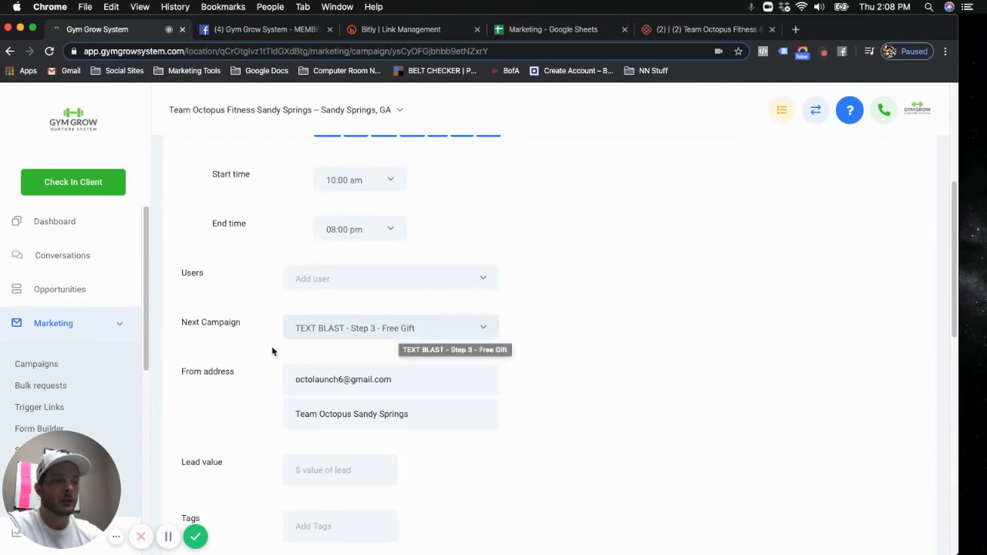
scroll(242, 331, "up", 1)
scroll(242, 357, "up", 5)
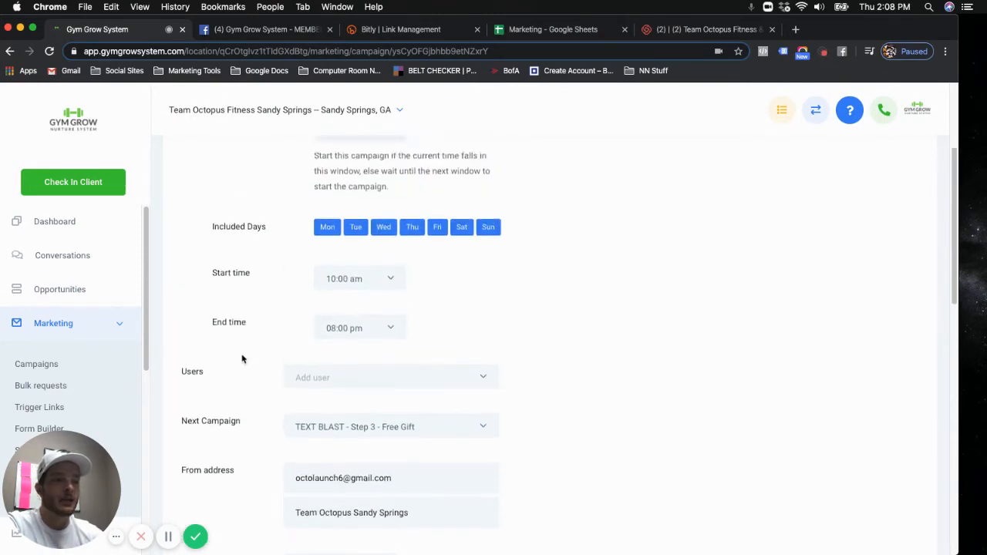
left_click(174, 174)
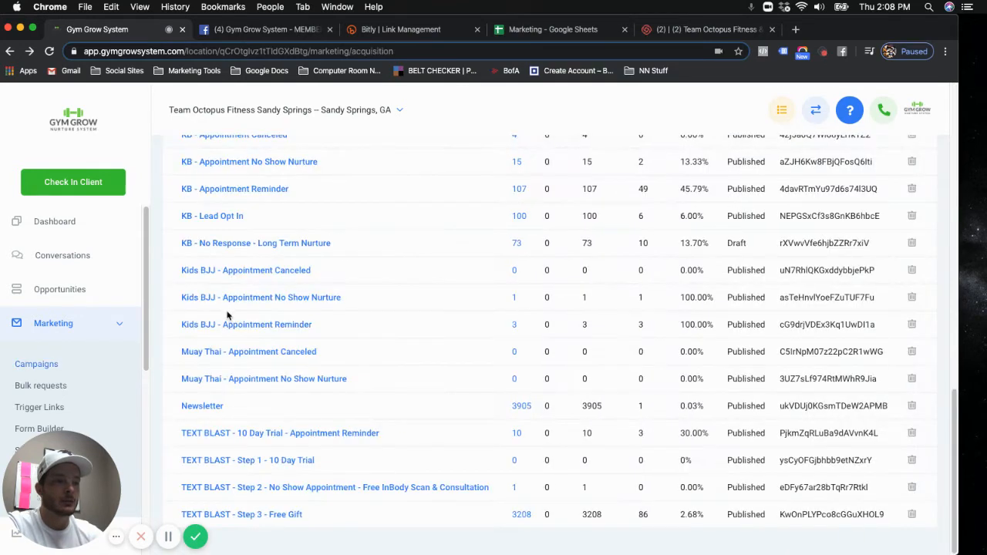
Step: Review the SMS in the campaign TEXT BLAST - Step 3 - Free Gift and return to the campaigns list
left_click(269, 515)
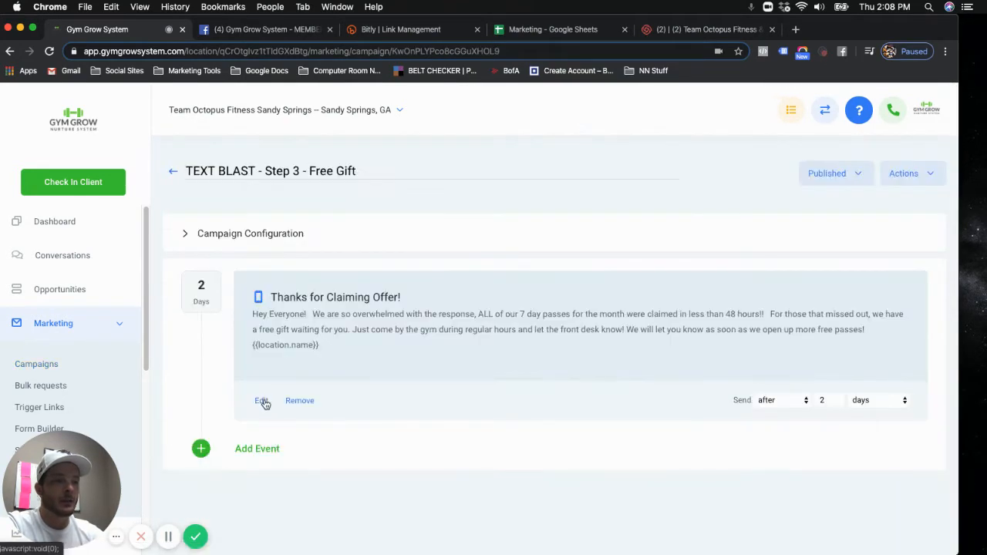
left_click(262, 400)
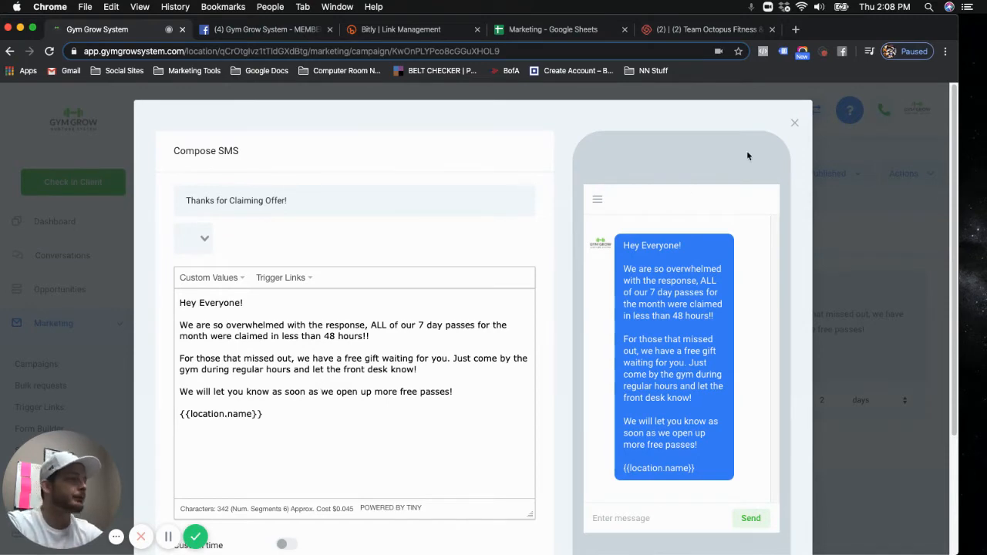
left_click(794, 122)
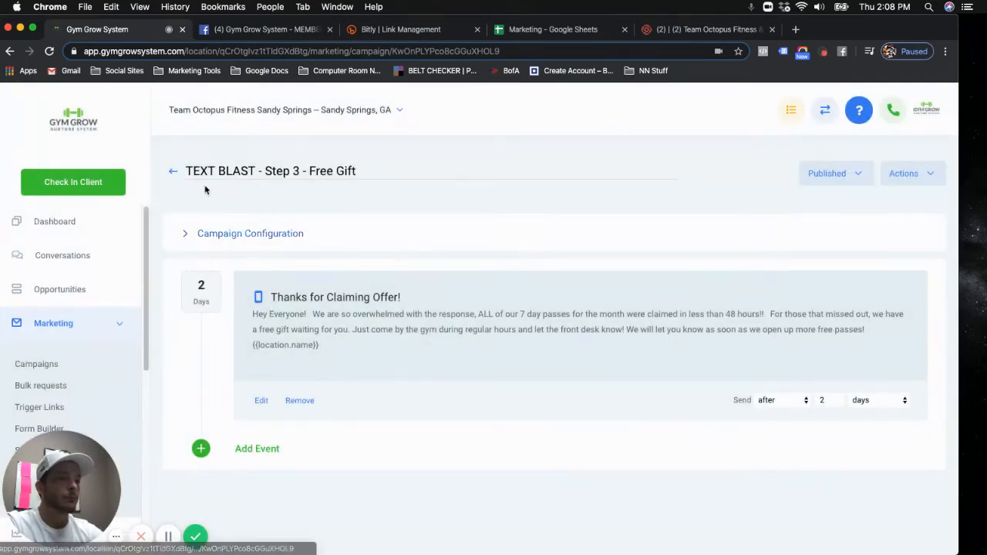
left_click(173, 171)
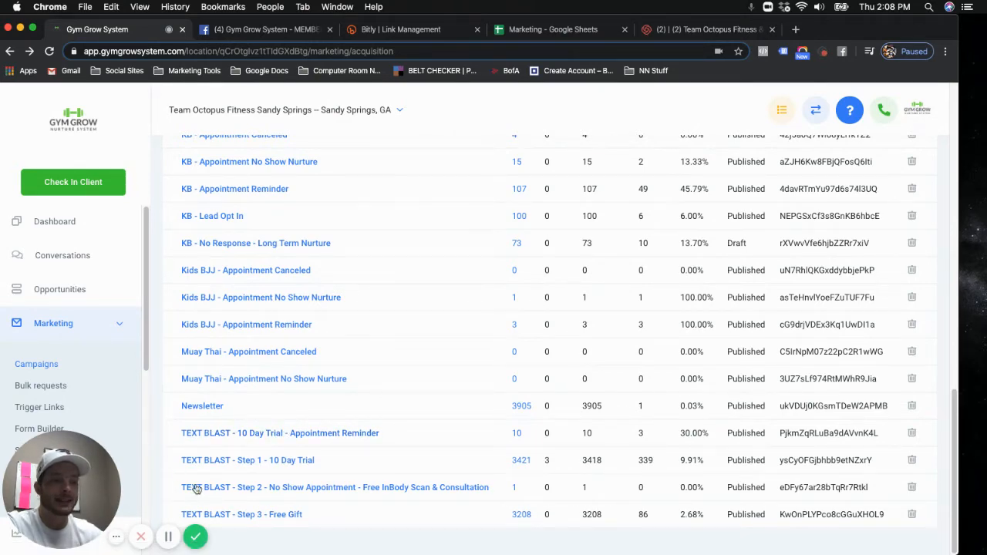
Step: Review the SMS in TEXT BLAST - Step 2 - No Show Appointment - Free InBody Scan & Consultation and return to the campaigns list
left_click(281, 489)
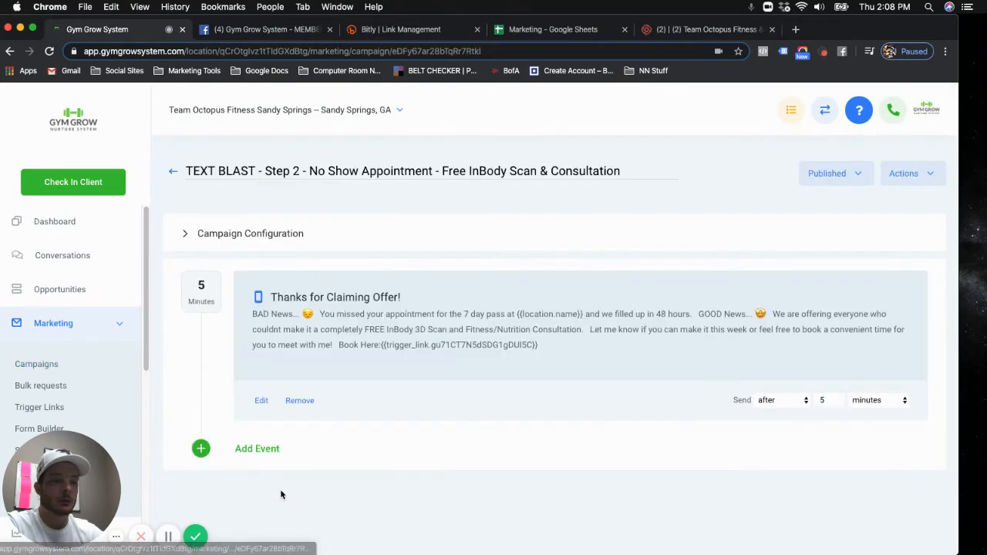
left_click(261, 401)
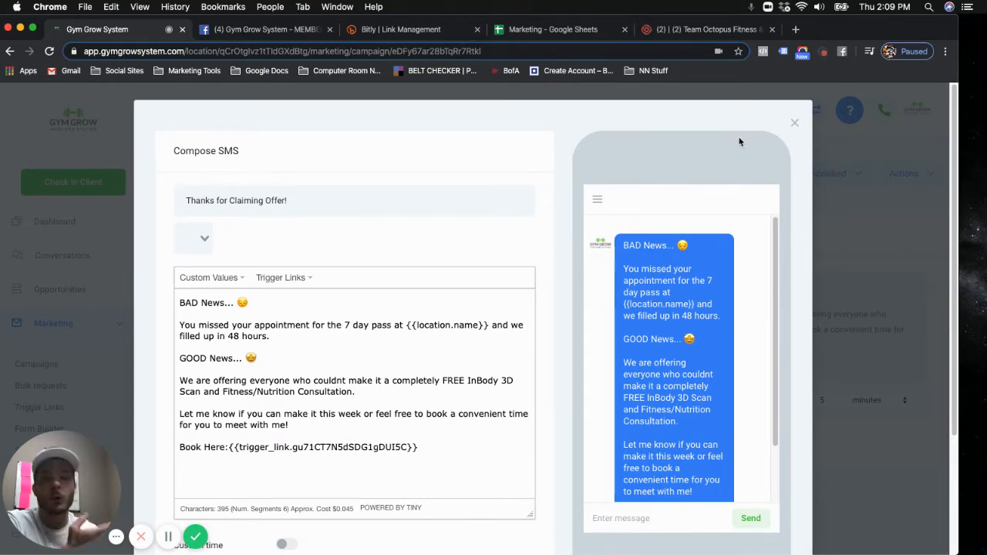
left_click(795, 125)
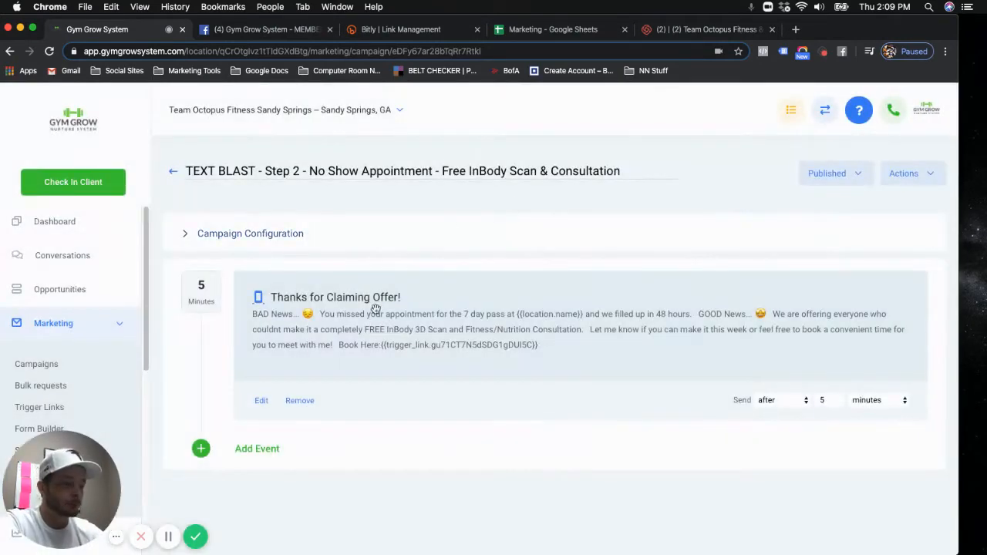
left_click(173, 172)
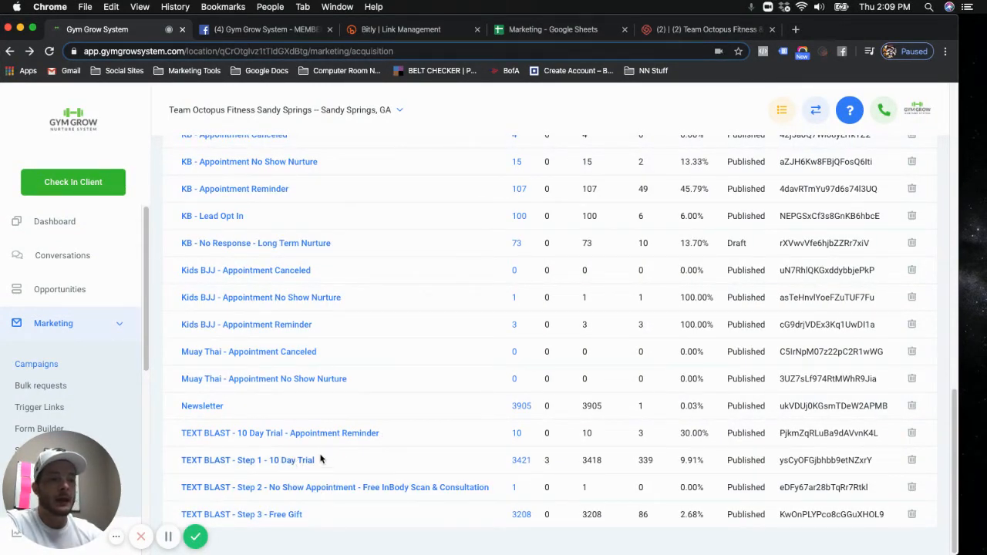
Step: Check the unread conversations and go back to the TEXT BLAST entries in the campaigns list
left_click(63, 256)
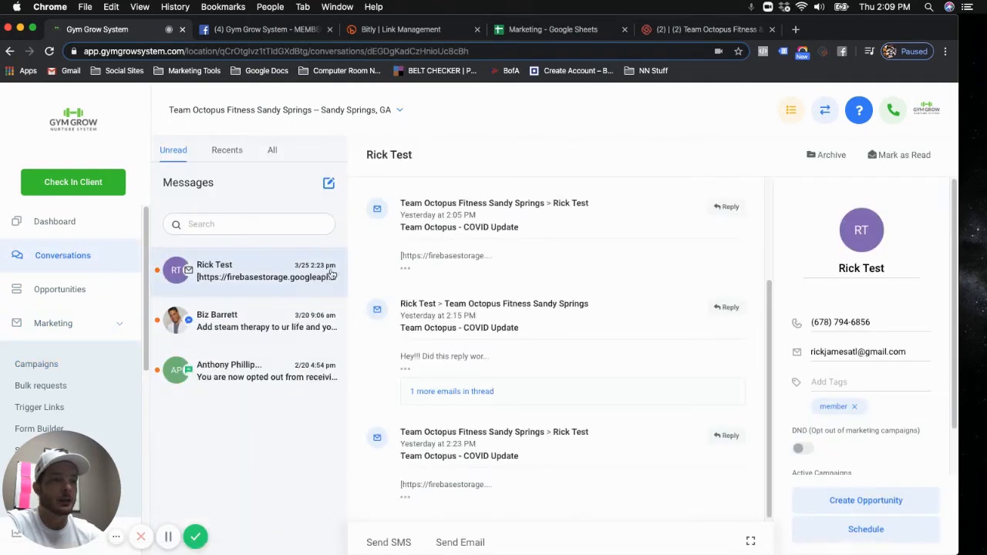
left_click(34, 363)
scroll(264, 353, "down", 10)
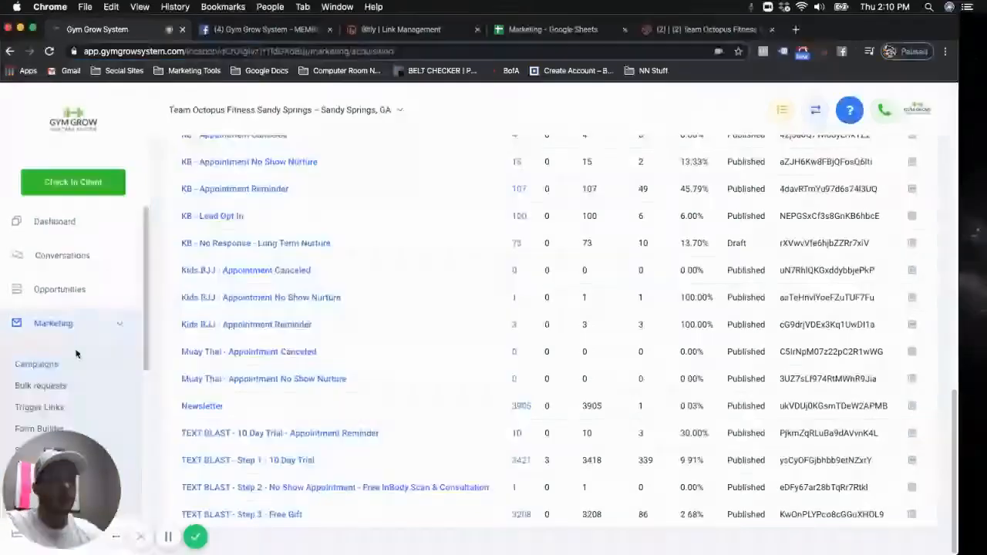
Step: Open the triggers list and find the TEXT BLAST rules near its end
scroll(76, 353, "down", 5)
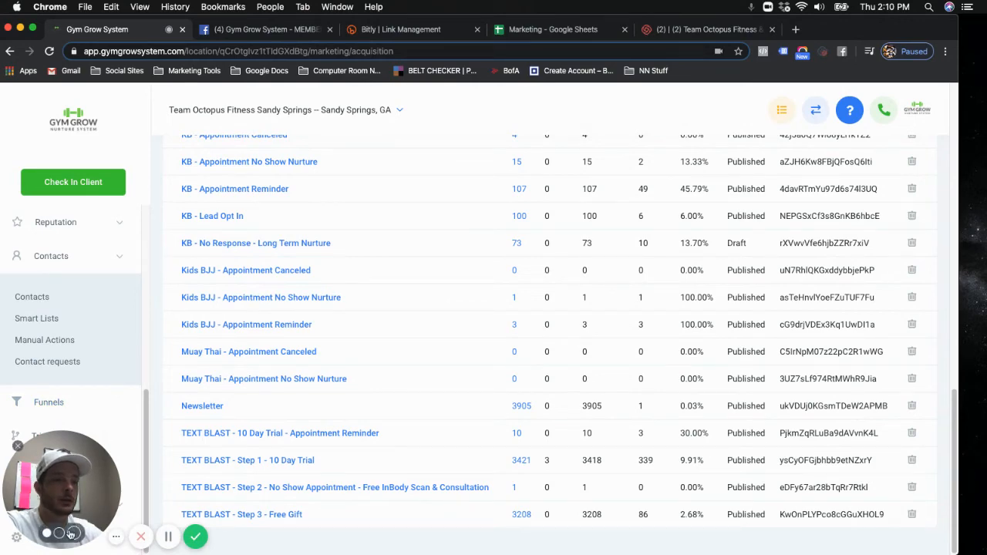
left_click(17, 446)
left_click(47, 436)
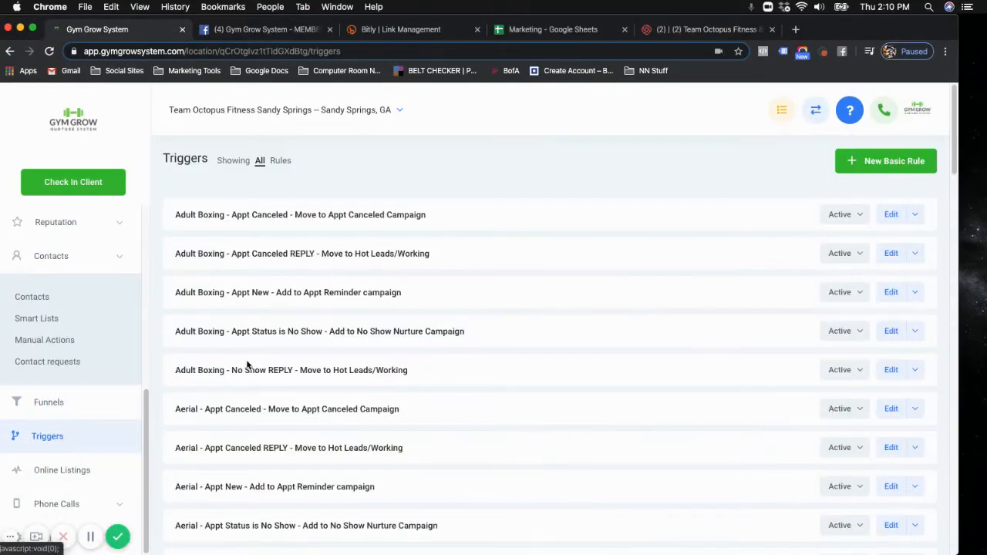
scroll(248, 362, "down", 10)
scroll(248, 362, "down", 15)
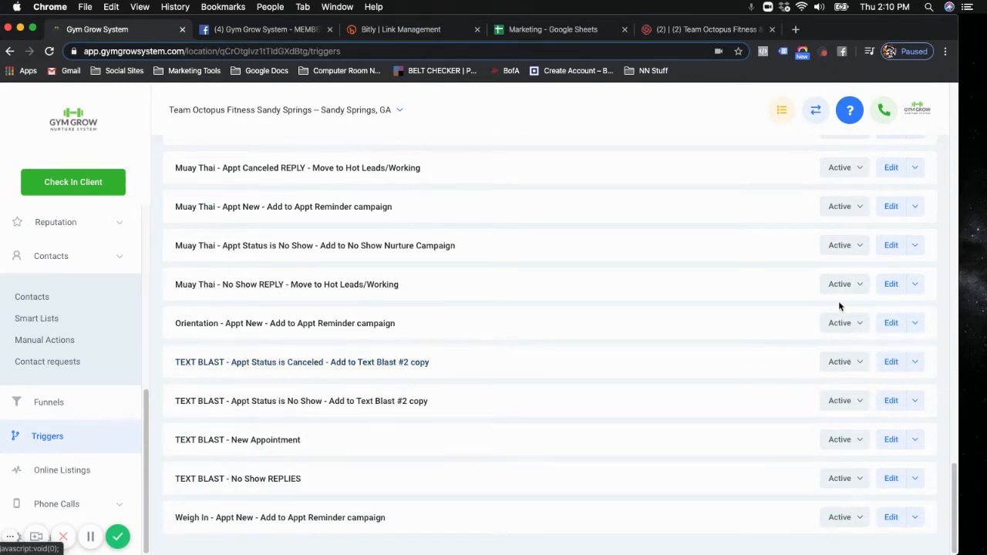
Step: Review the event, filters and actions of the TEXT BLAST appointment-canceled trigger, and return to the TEXT BLAST rules in the triggers list
left_click(889, 363)
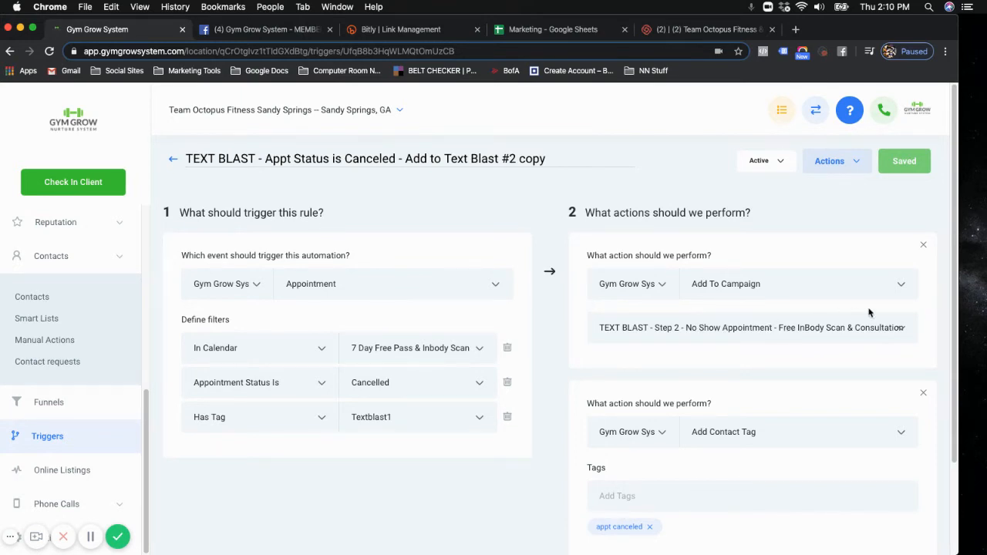
scroll(578, 375, "down", 3)
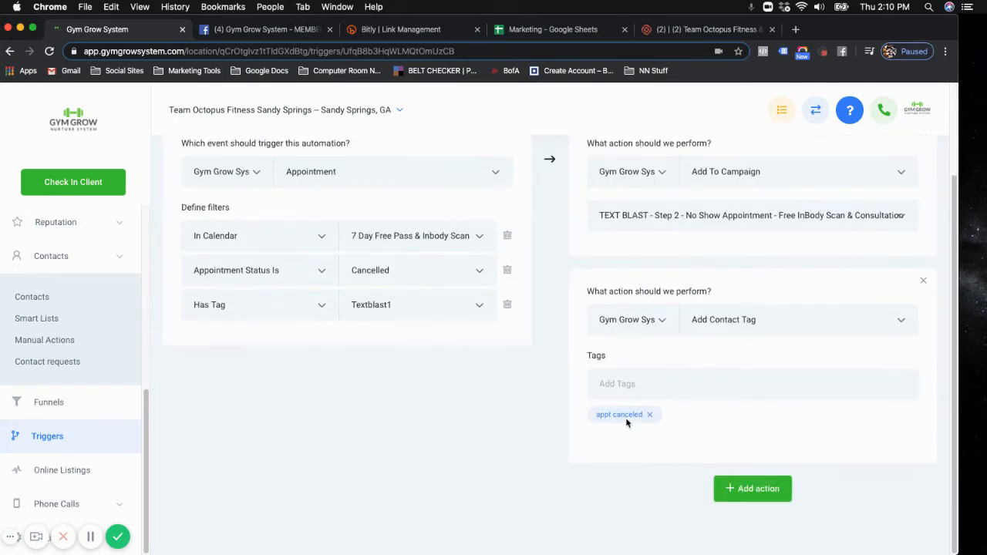
scroll(507, 399, "up", 3)
left_click(173, 159)
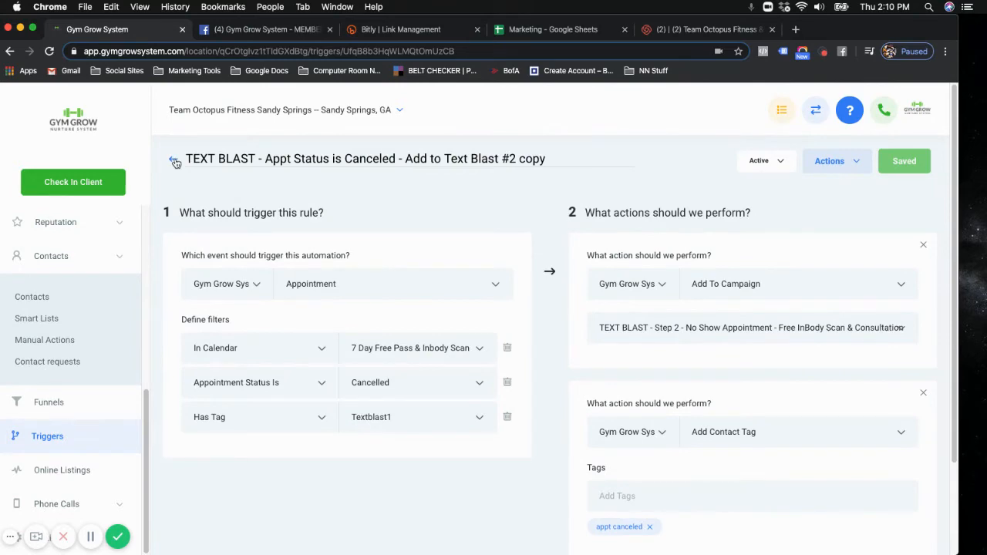
scroll(385, 324, "down", 10)
scroll(408, 323, "down", 10)
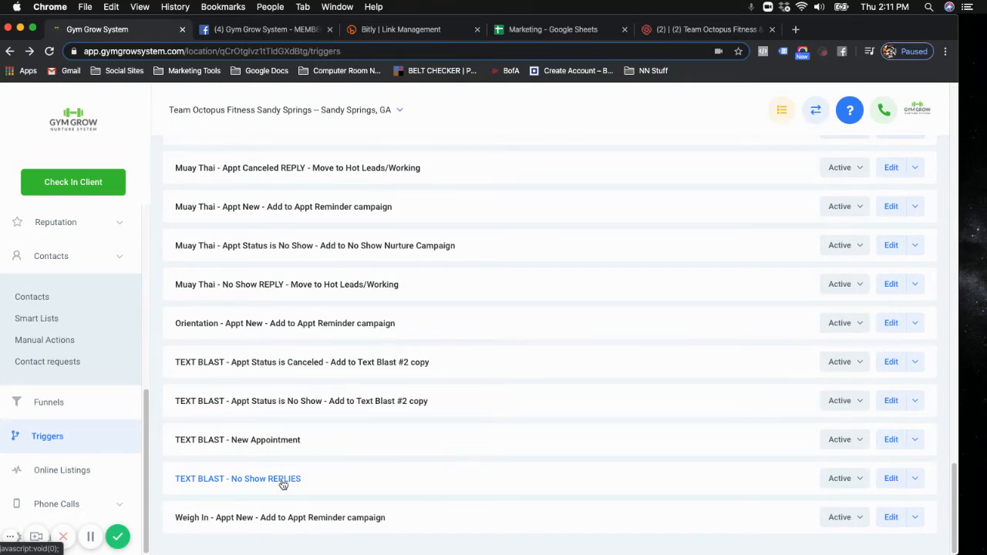
scroll(81, 278, "up", 5)
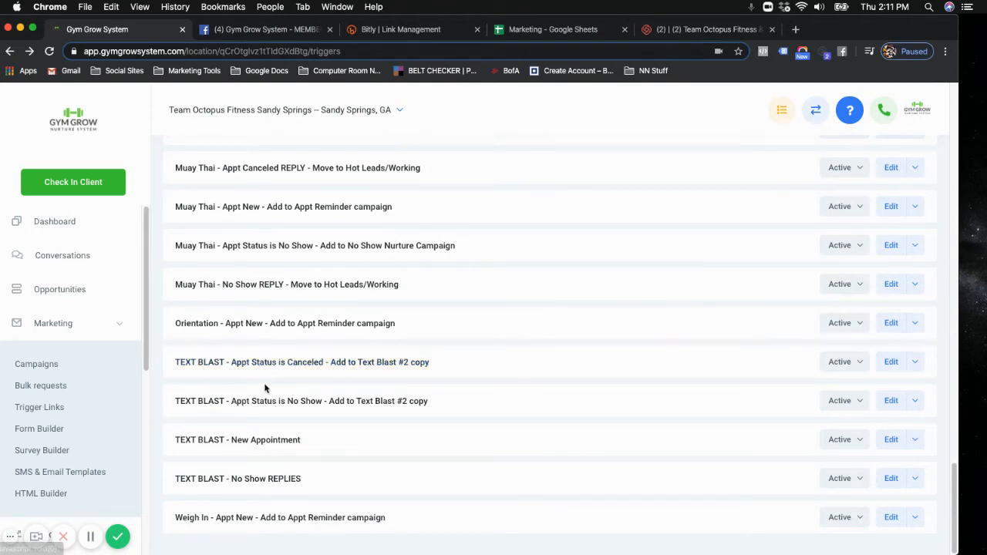
Step: Open the duplicate dialog for the TEXT BLAST appointment-canceled trigger, browse the available locations, and close it without copying
left_click(914, 362)
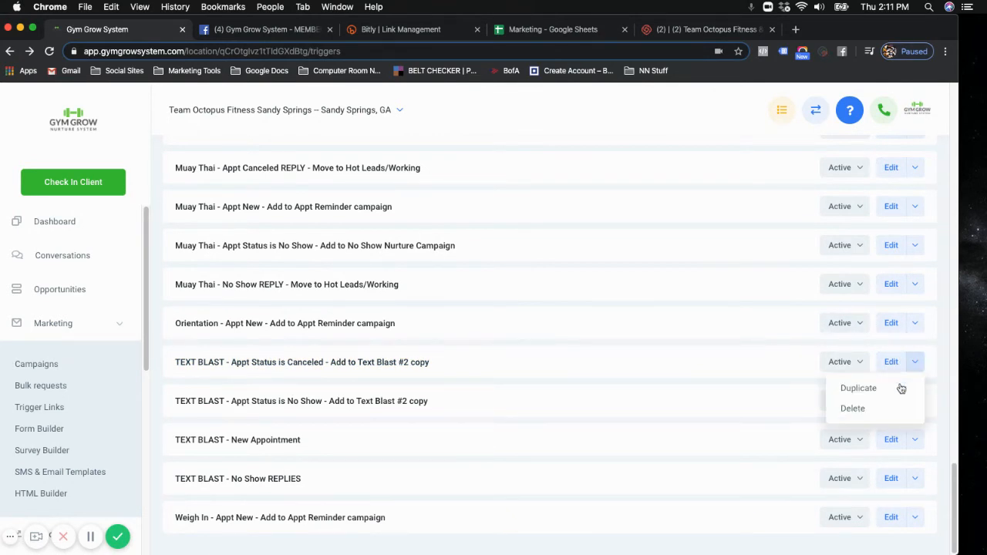
left_click(858, 388)
left_click(371, 250)
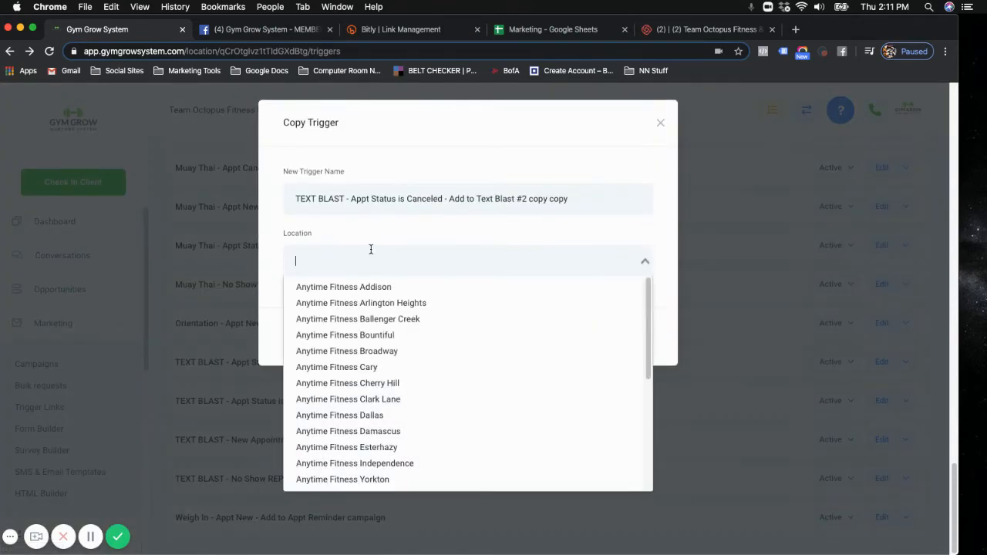
scroll(380, 356, "down", 1)
scroll(380, 355, "down", 5)
scroll(379, 350, "up", 5)
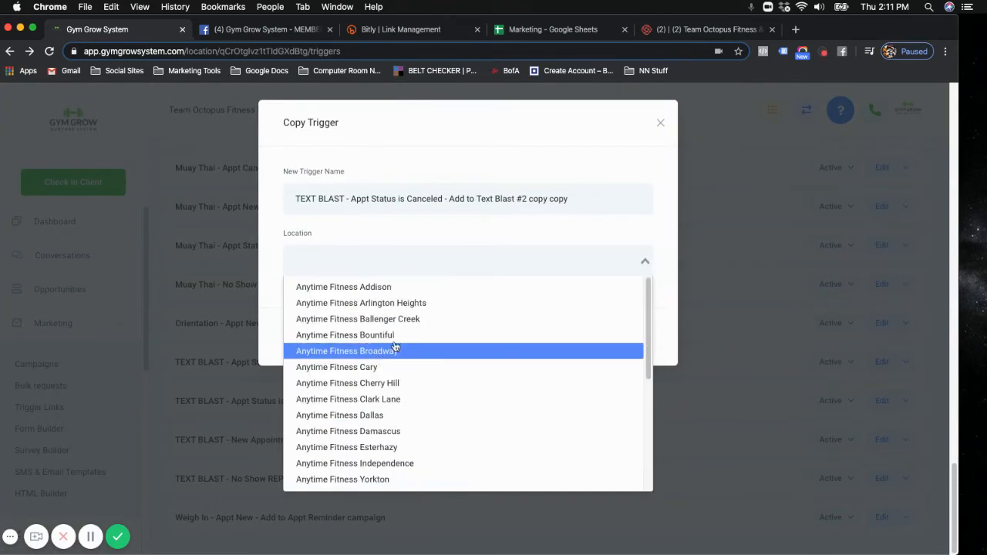
left_click(648, 214)
left_click(658, 124)
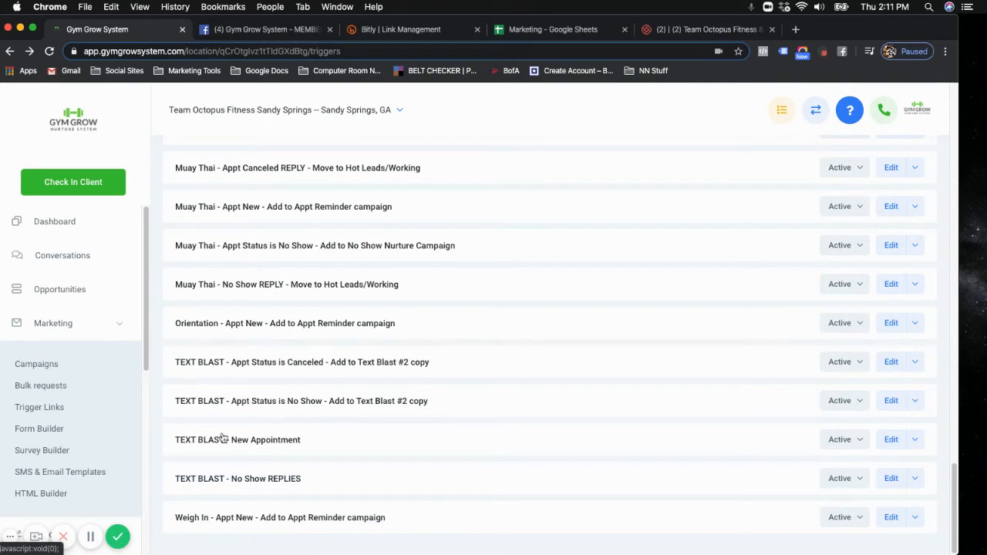
Step: Open the location's calendar settings to view its list of calendars
scroll(96, 367, "down", 5)
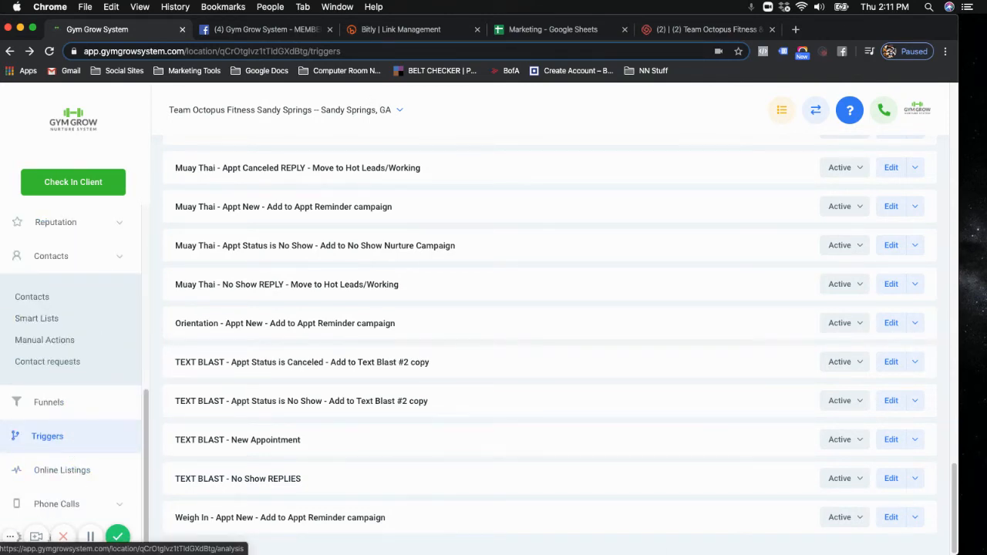
left_click(19, 540)
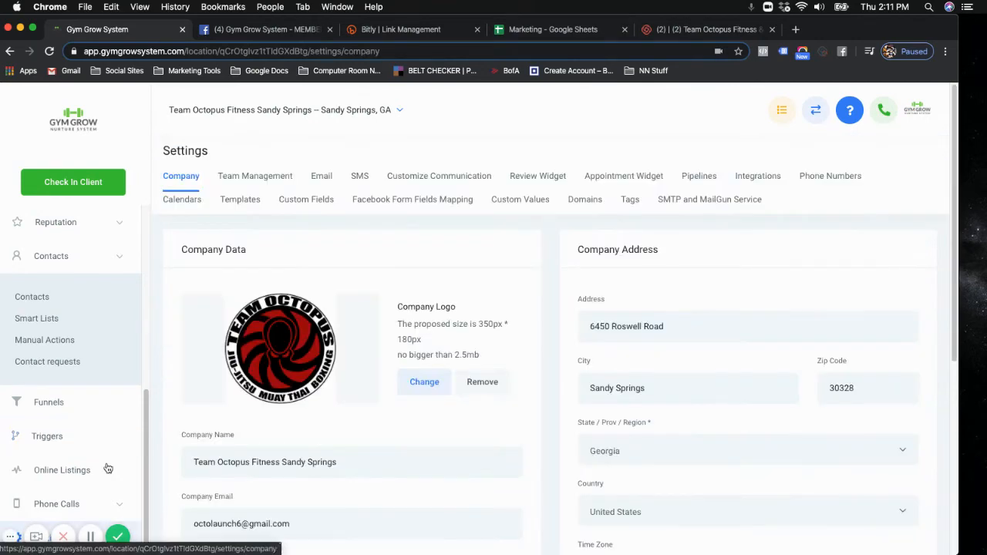
left_click(183, 201)
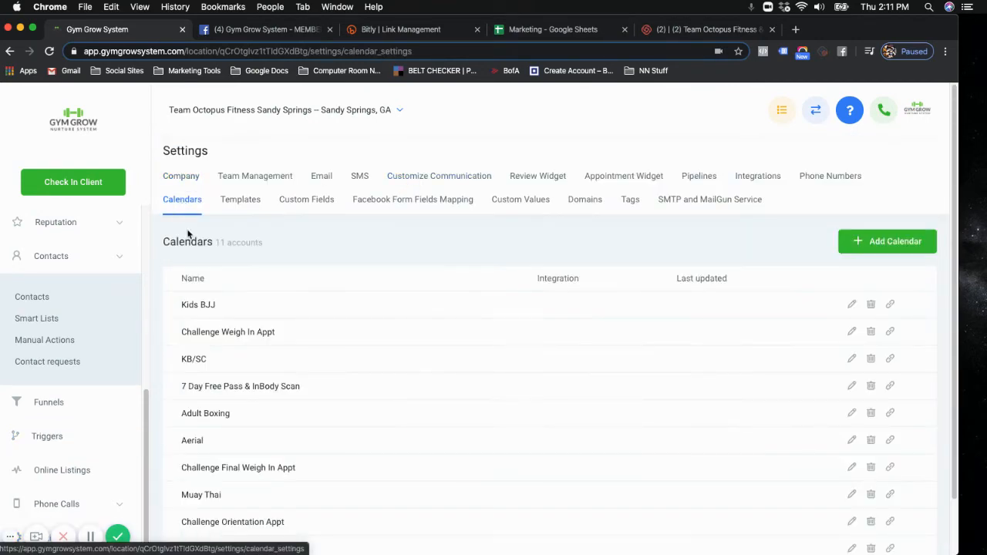
Step: Open the Inbody & 7 Day Trial funnel and highlight the web address of its Optin step
left_click(59, 409)
left_click(270, 267)
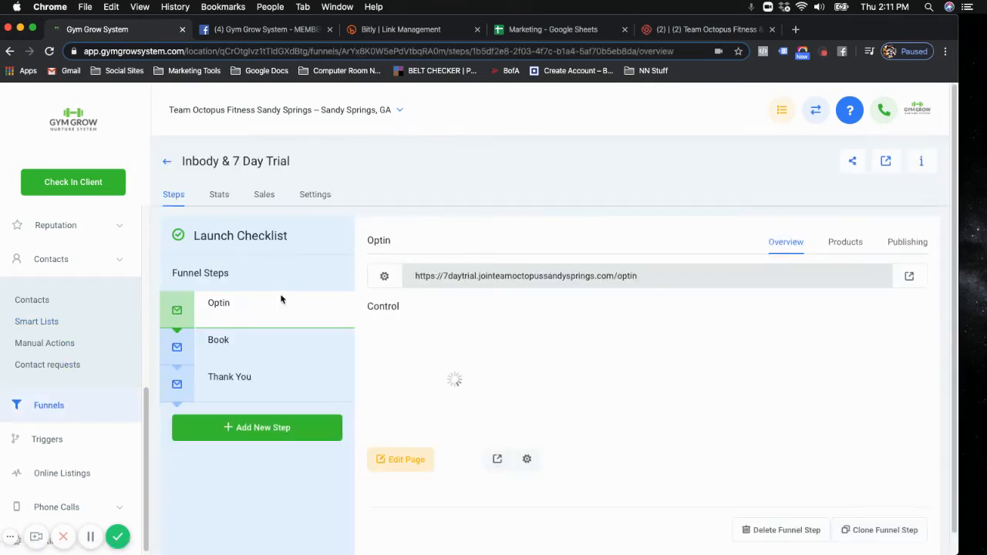
triple_click(513, 275)
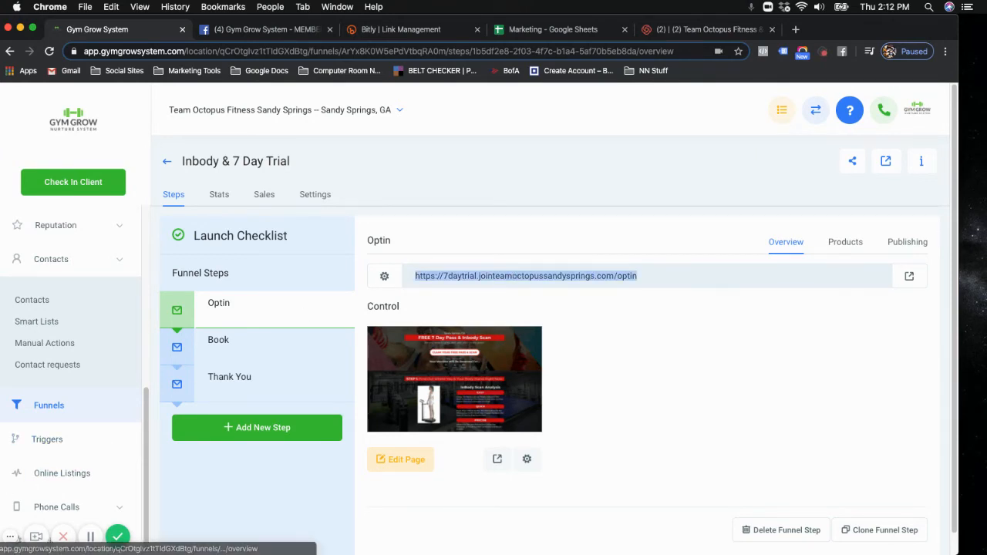
Step: Return to the calendar settings, open the Kids BJJ calendar's booking page, and copy its full URL
left_click(17, 547)
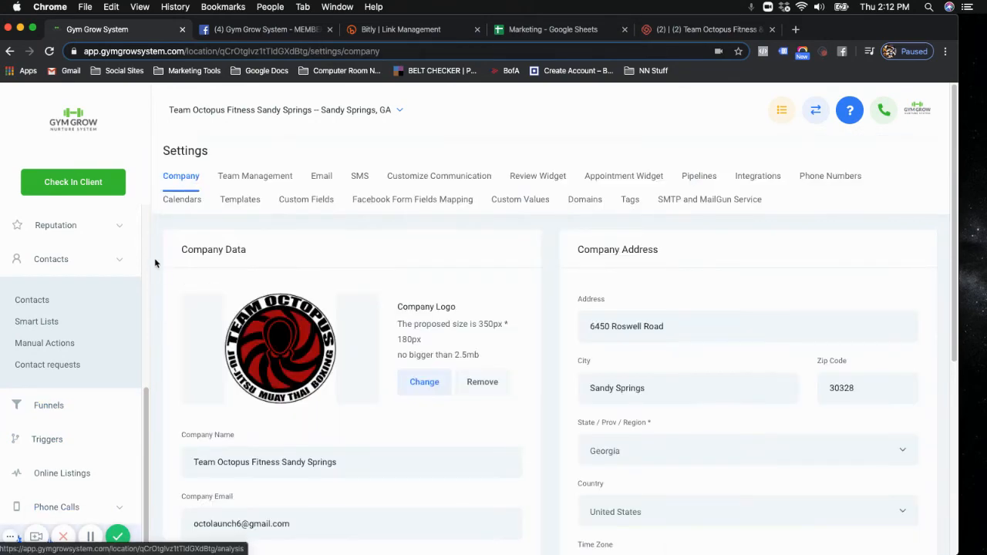
left_click(188, 207)
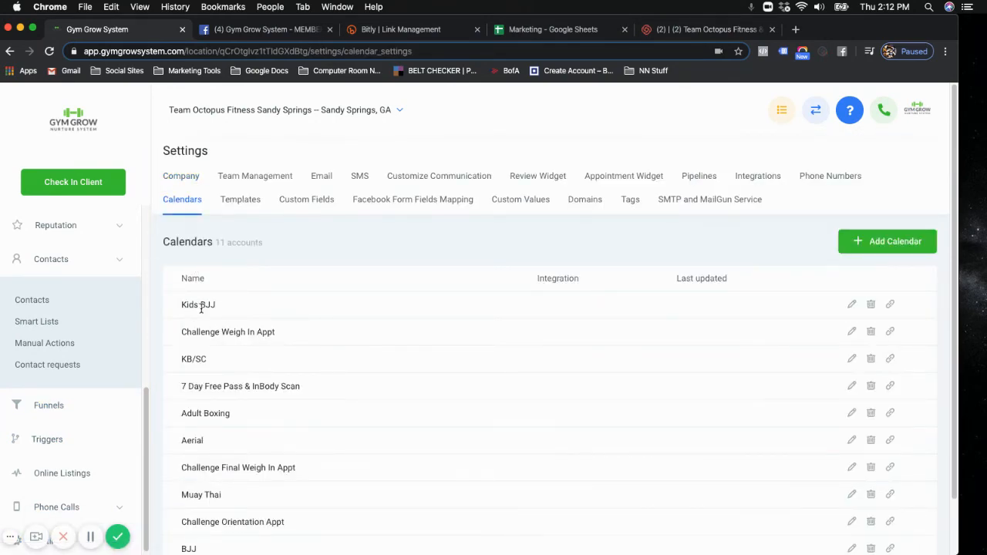
left_click(890, 306)
right_click(286, 51)
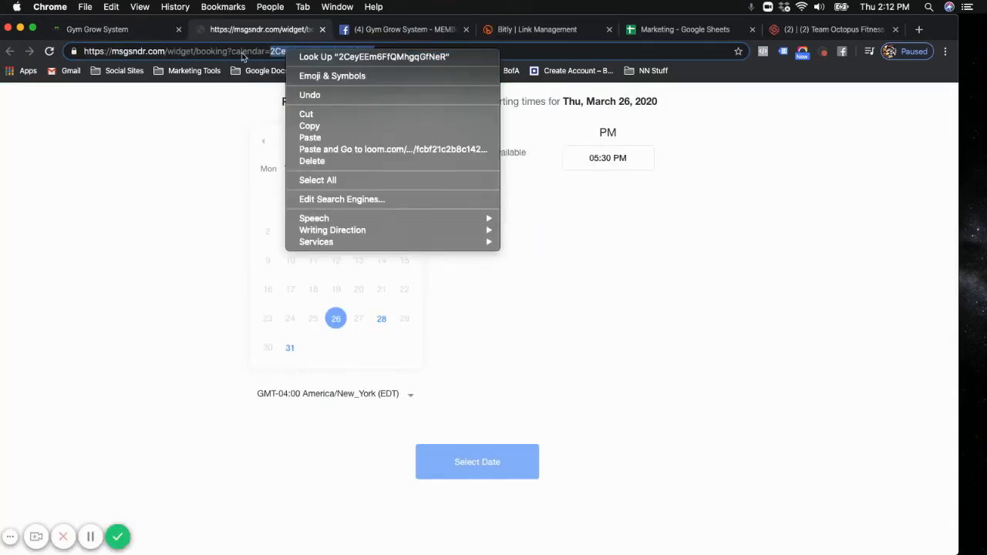
left_click(241, 54)
triple_click(238, 52)
right_click(239, 52)
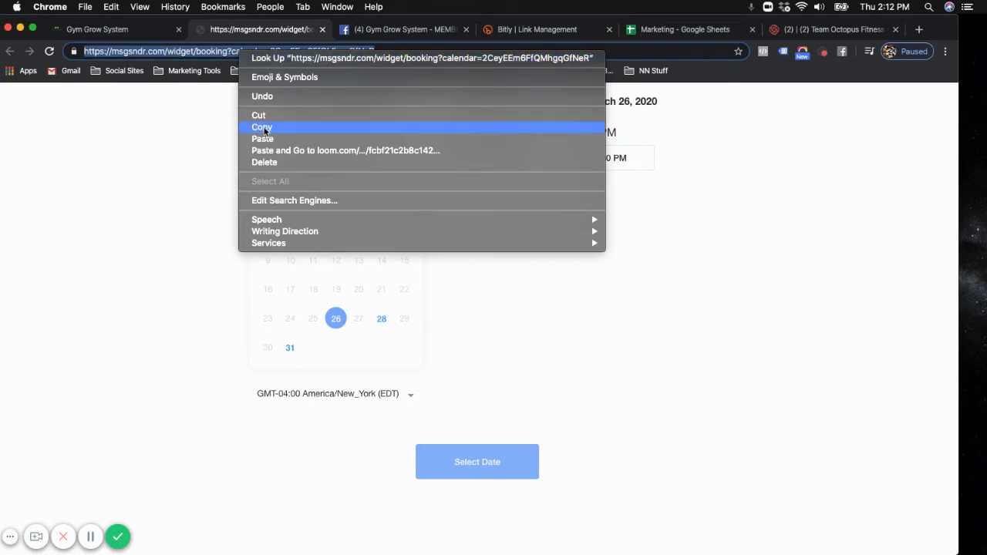
left_click(263, 128)
Step: Start a new trigger link with the copied booking URL as its link URL, and close the form without saving
left_click(131, 34)
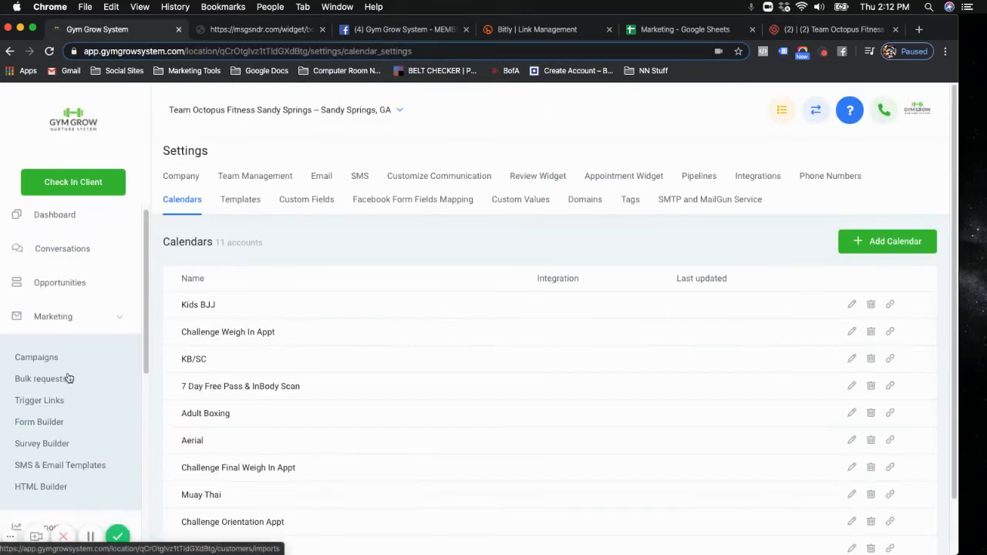
left_click(56, 406)
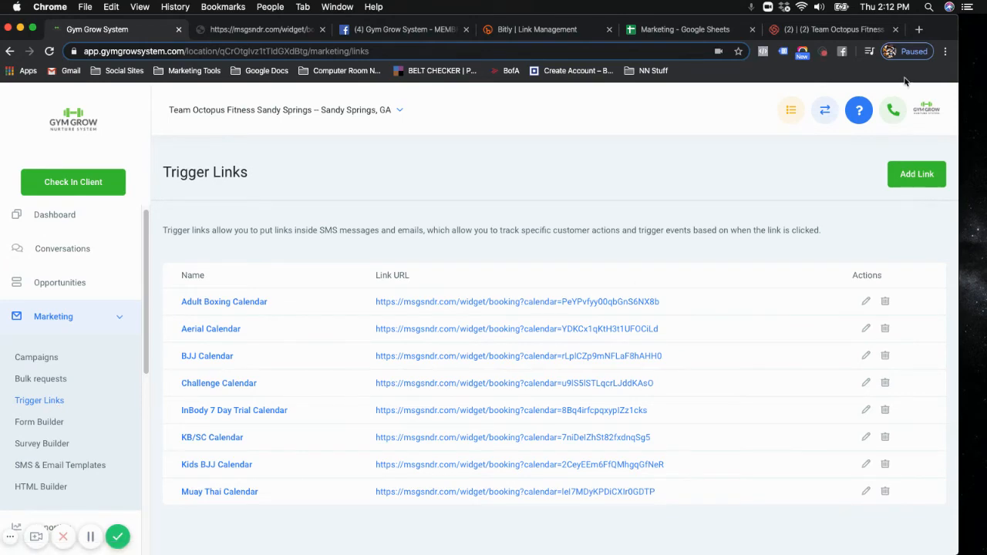
left_click(925, 172)
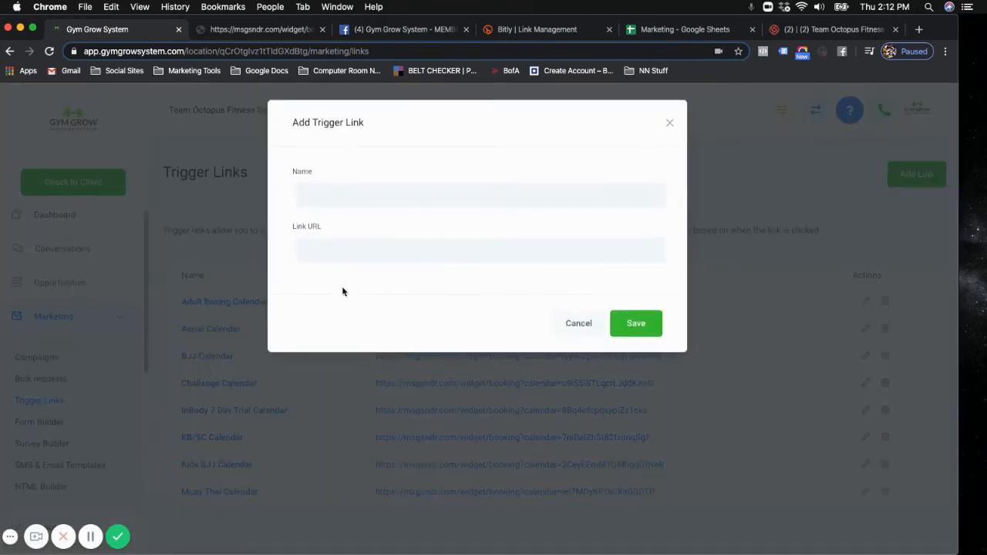
left_click(324, 247)
key("super+v")
left_click(669, 123)
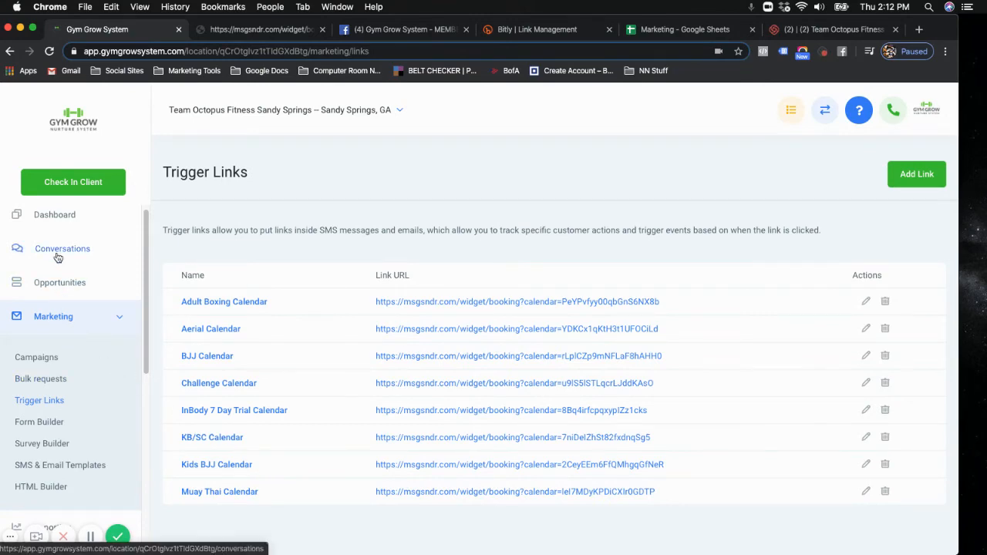
Step: Open the TEXT BLAST - Step 1 - 10 Day Trial campaign from the campaigns list
left_click(17, 248)
left_click(39, 357)
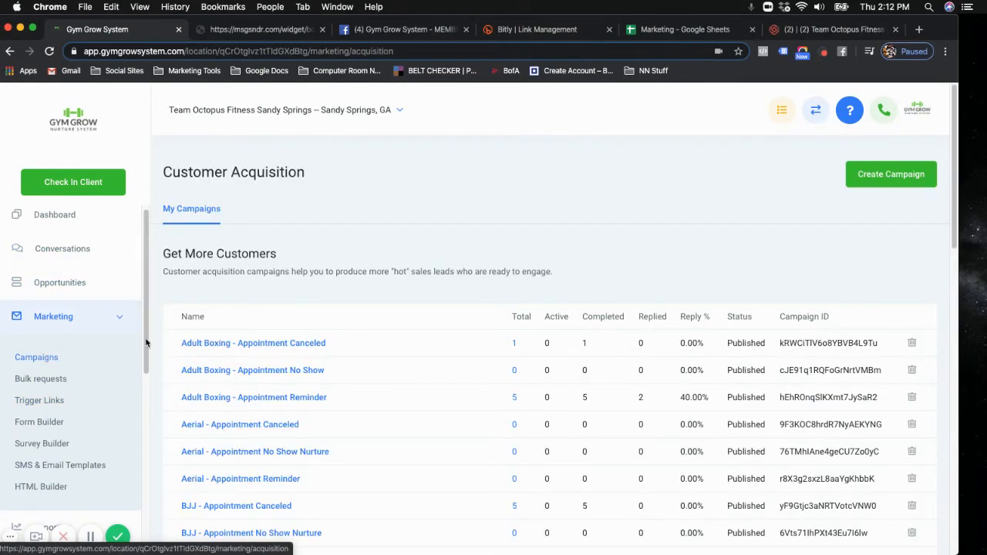
scroll(323, 325, "down", 3)
scroll(261, 479, "down", 10)
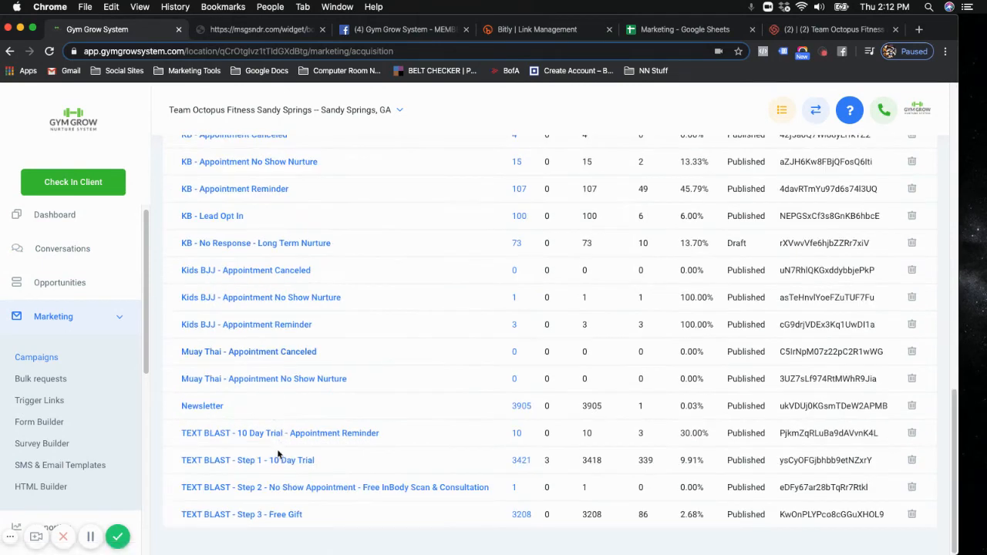
left_click(280, 461)
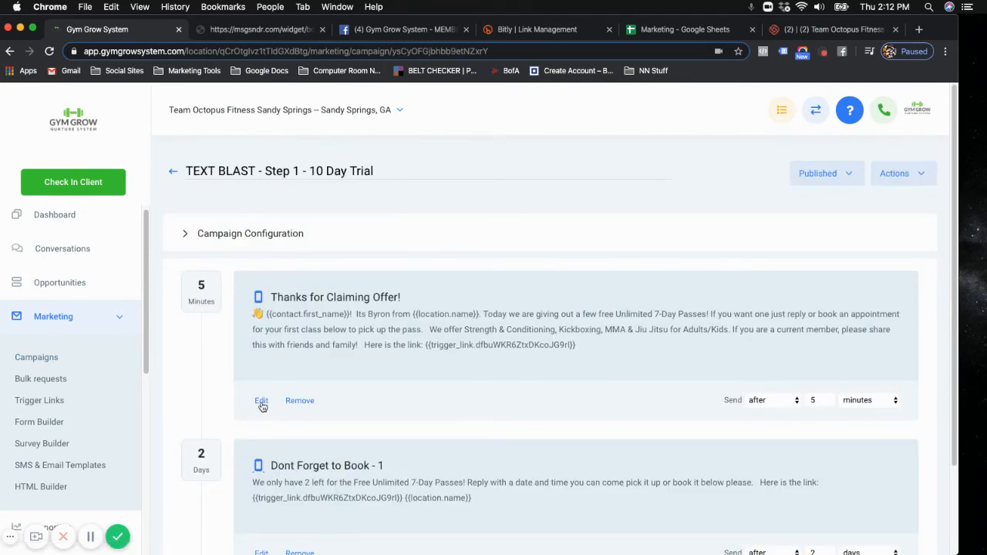
Step: Examine the trigger link in the Thanks for Claiming Offer! message, the available trigger links and the booking page, and close the message unchanged
left_click(262, 407)
scroll(266, 370, "down", 1)
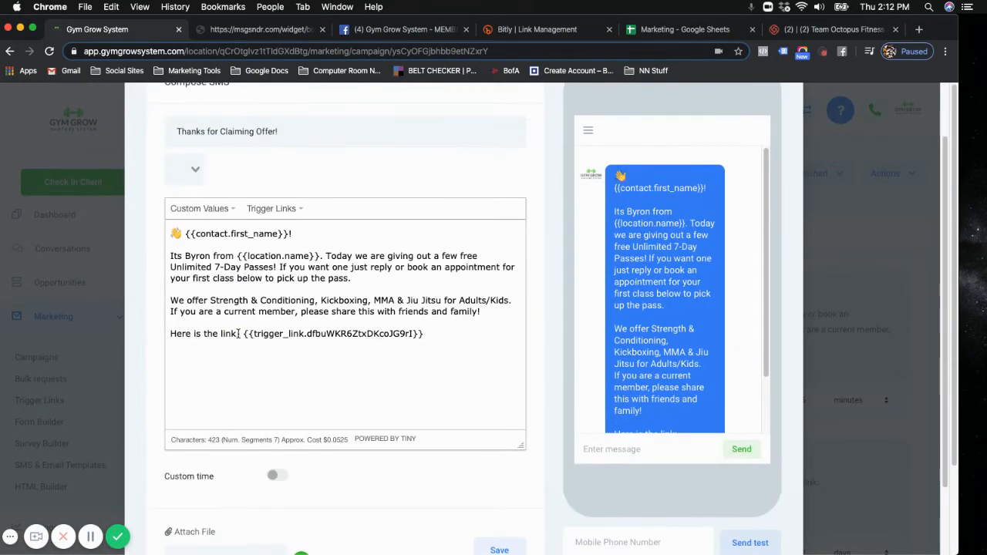
left_click_drag(245, 333, 436, 333)
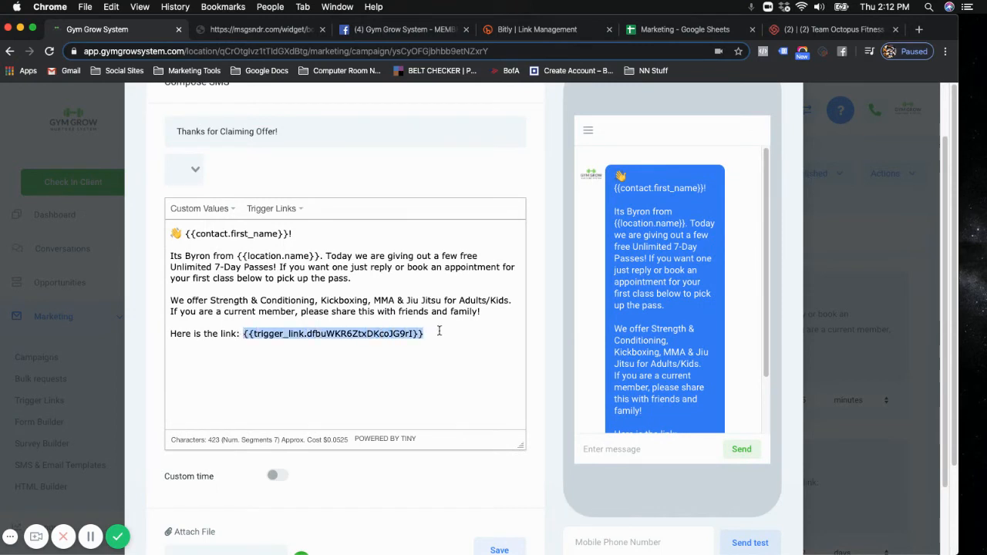
left_click(277, 210)
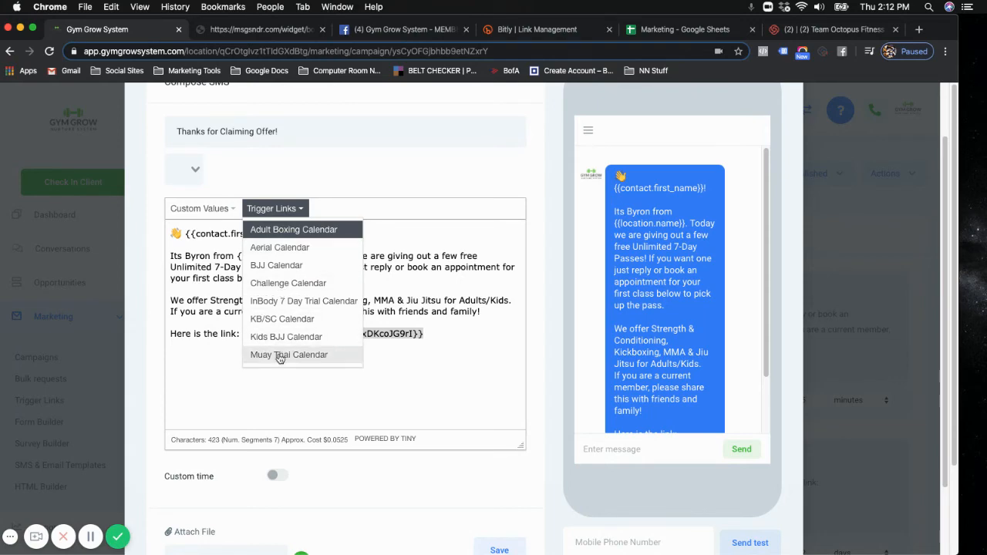
left_click(281, 391)
scroll(324, 269, "up", 2)
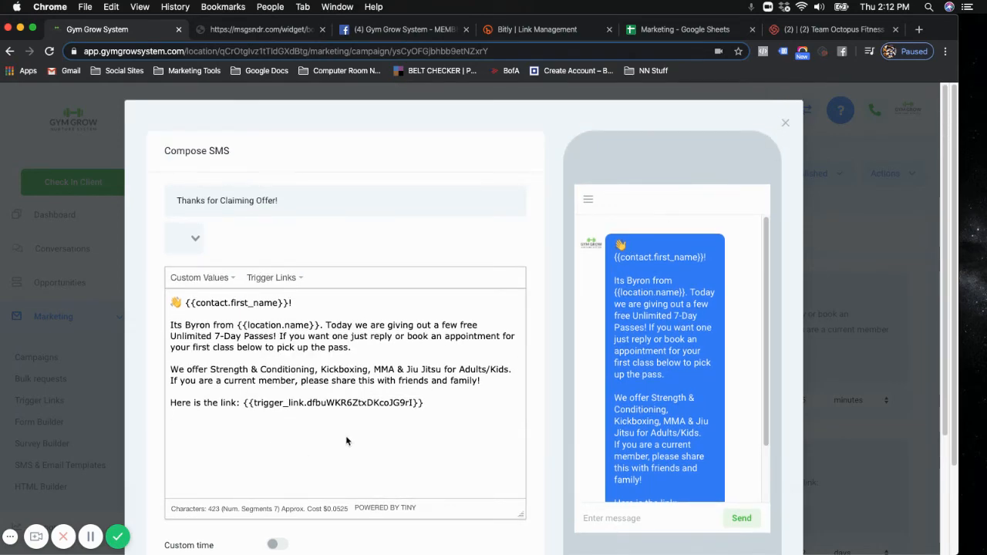
left_click(289, 35)
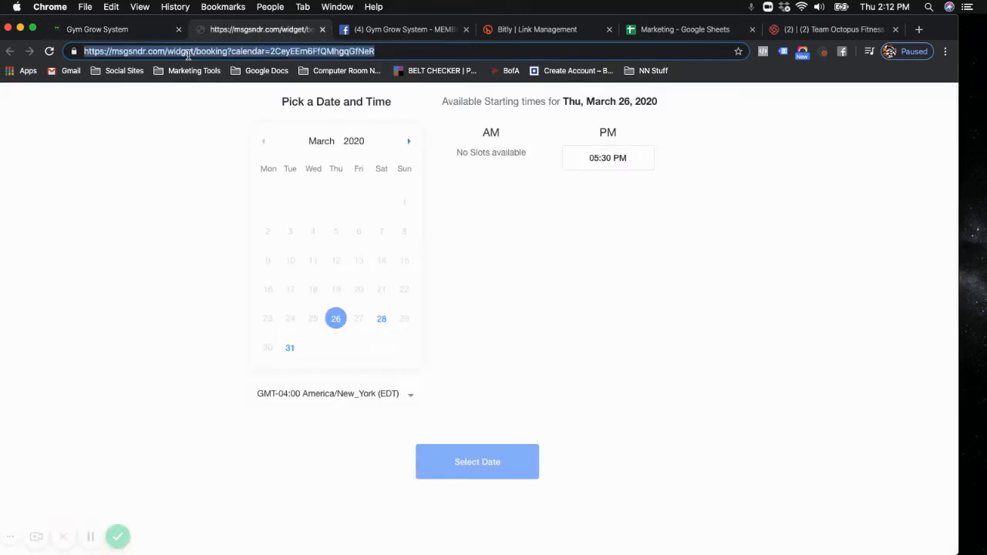
left_click(132, 31)
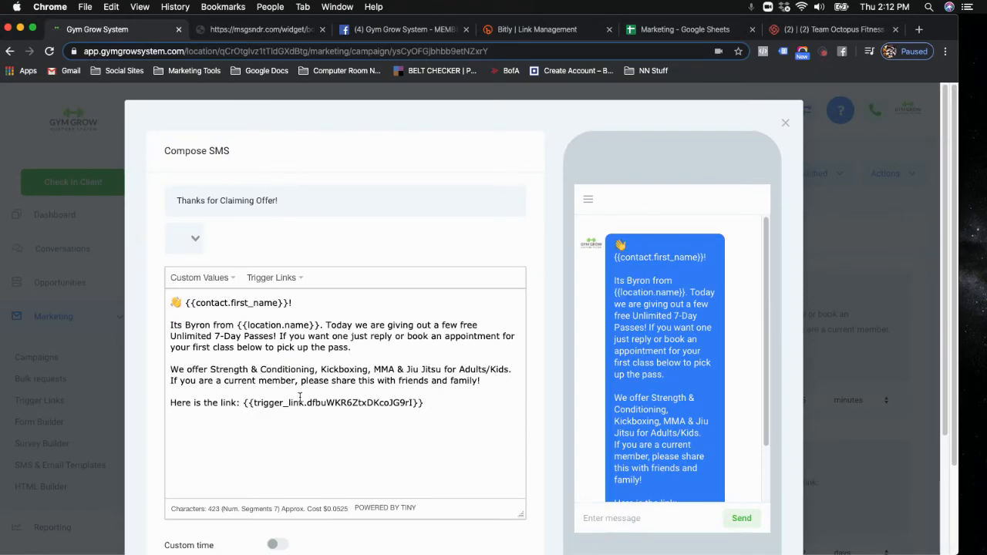
left_click(785, 122)
Step: Open the Dont Forget to Book - 1 message and review the trigger links that can be inserted
left_click(261, 446)
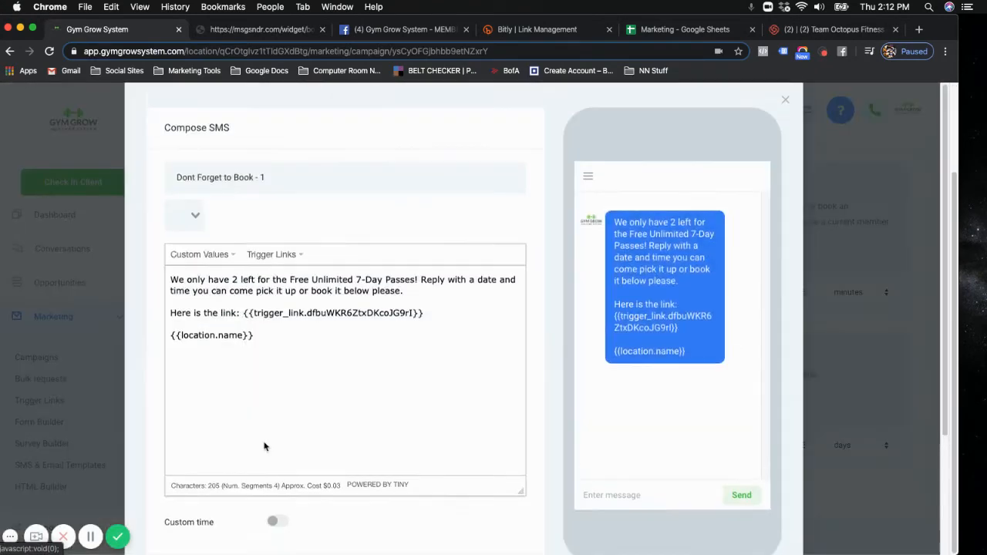
left_click(236, 31)
left_click(100, 29)
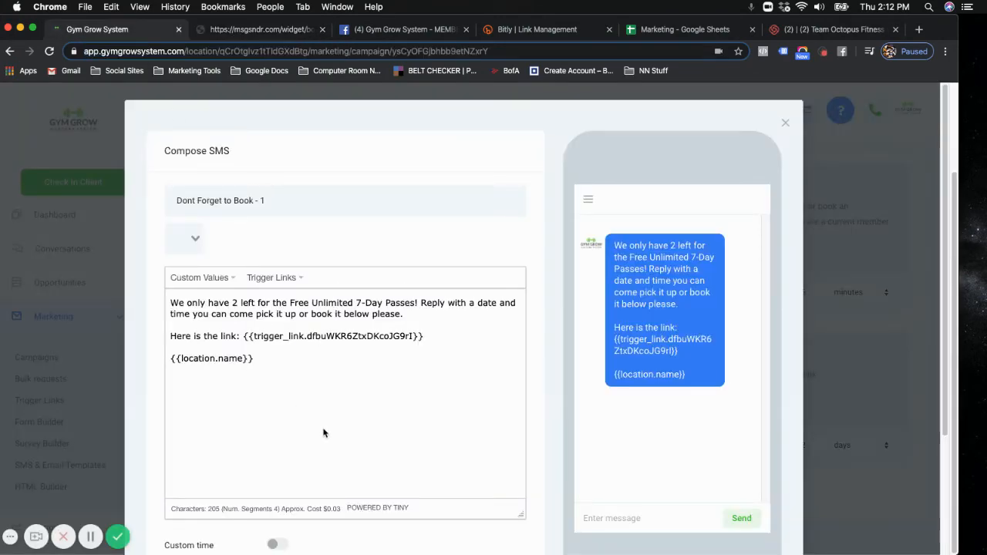
left_click(271, 278)
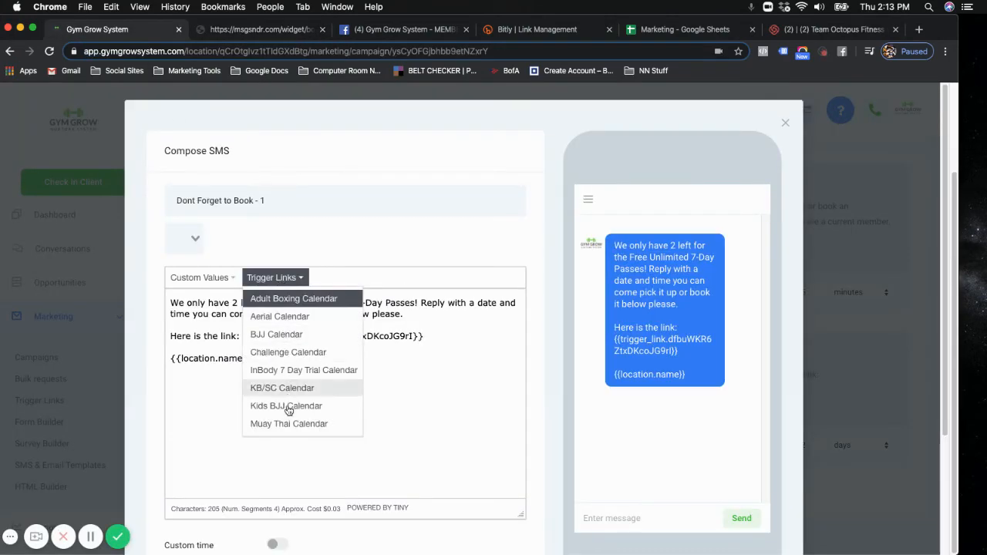
left_click(435, 421)
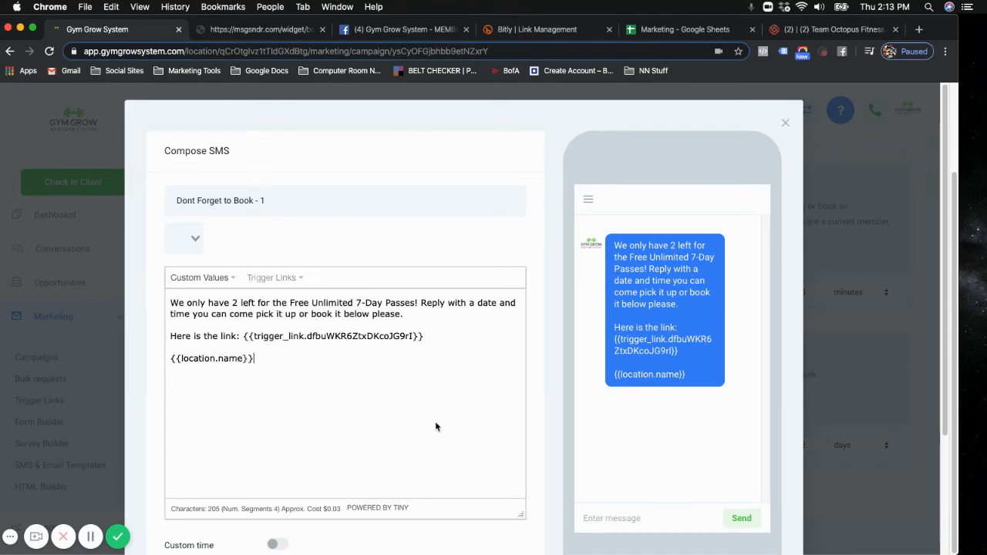
Step: Browse the account and appointment custom values available for the Dont Forget to Book - 1 message, and close it unchanged
left_click(208, 282)
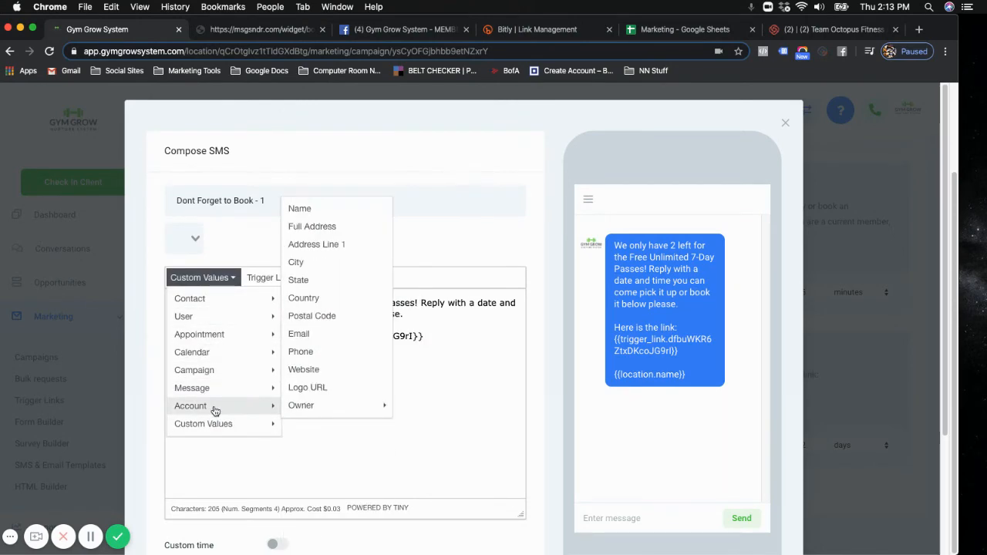
mouse_move(210, 329)
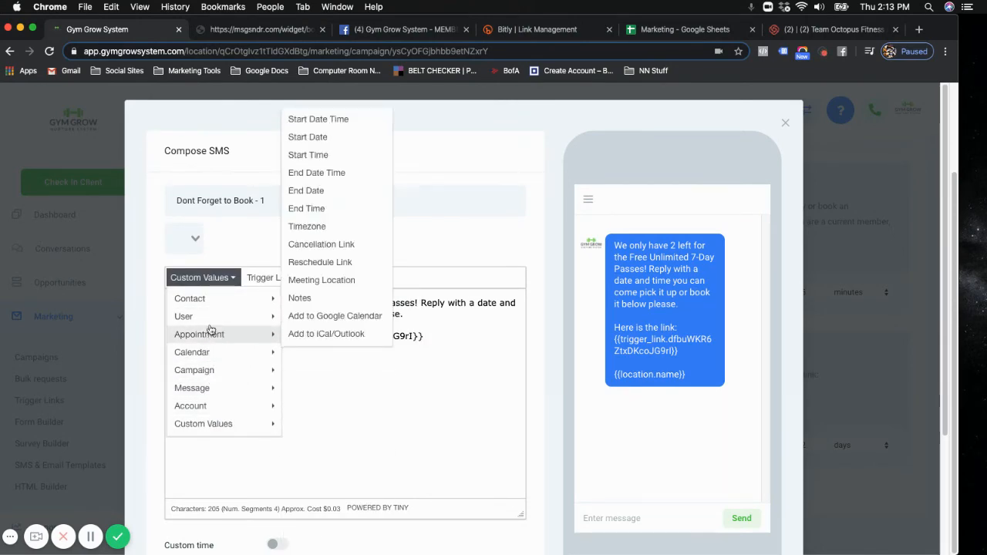
left_click(471, 389)
left_click(785, 125)
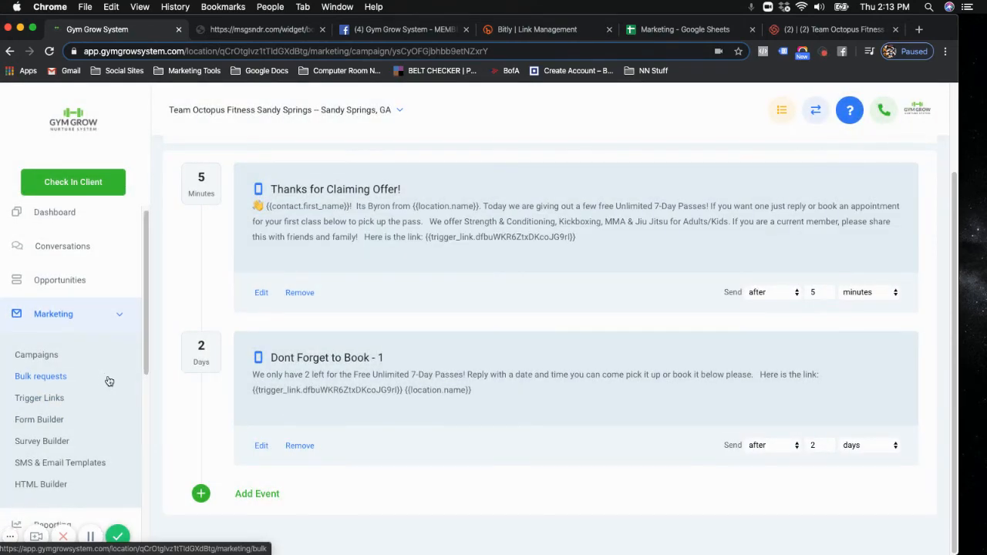
Step: Leave the campaign's message sequence and open the list of bulk requests
scroll(109, 381, "down", 5)
scroll(101, 380, "up", 5)
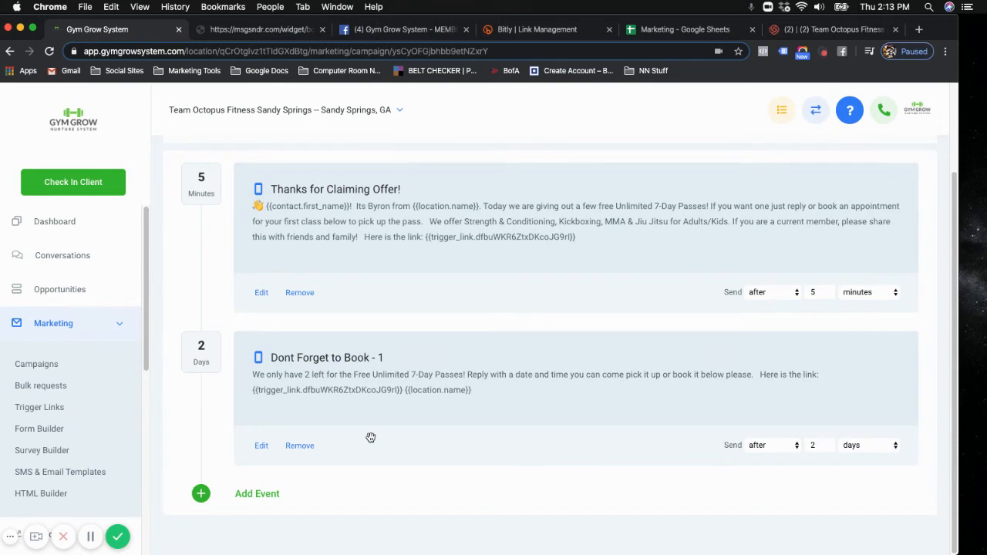
left_click(53, 387)
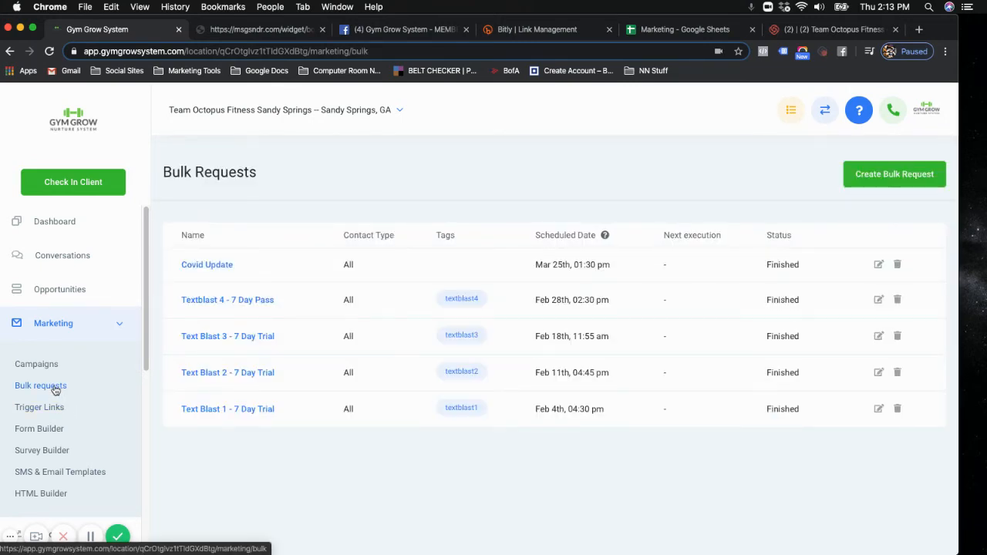
Step: Start a new bulk request and name it Text blast - 21 Day Trial
left_click(876, 182)
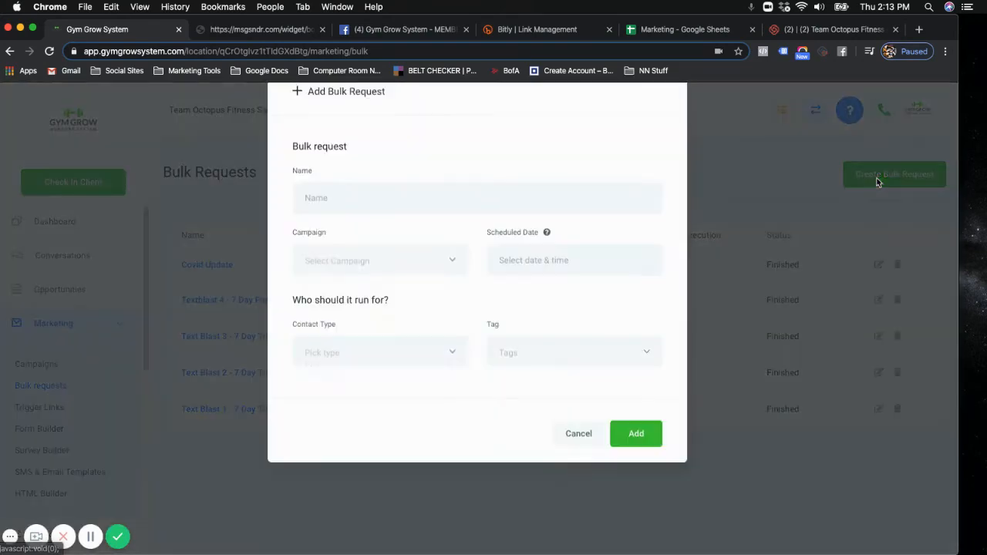
left_click(393, 231)
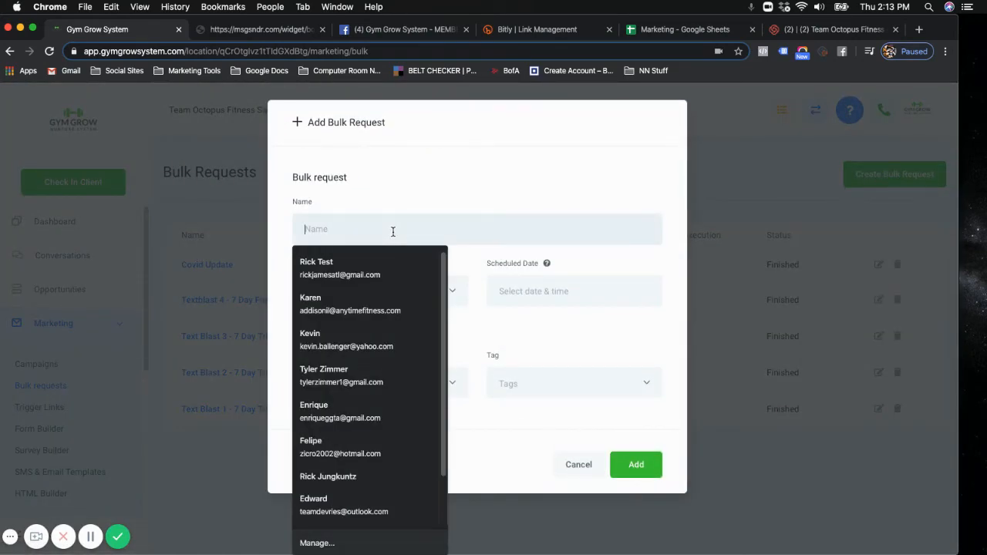
type("Text bl")
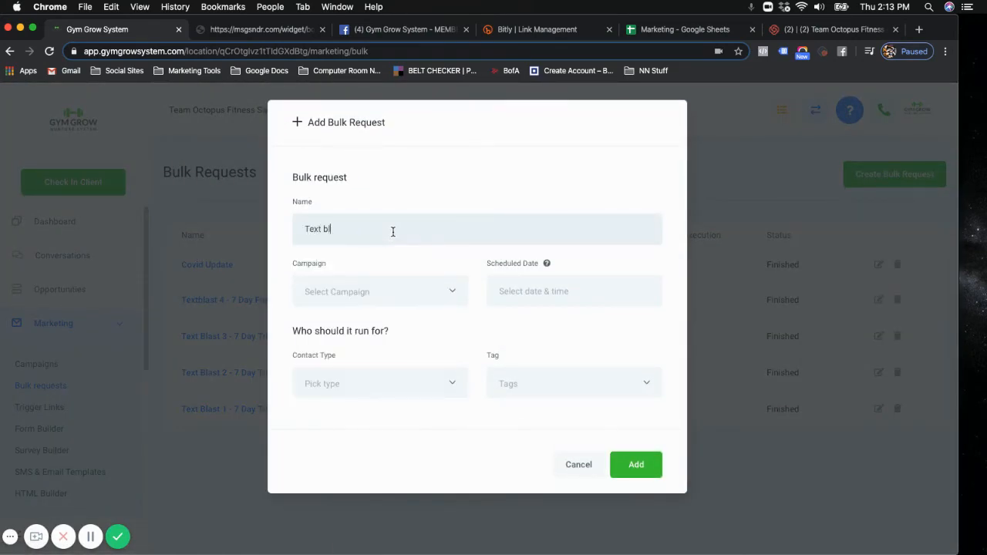
type("ast - 21 Day Trial")
Step: Assign the Text Blast - Step 1 - 10 Day Trial campaign and schedule the request for the current time, Mar 26, 2020 2:15 PM
left_click(402, 289)
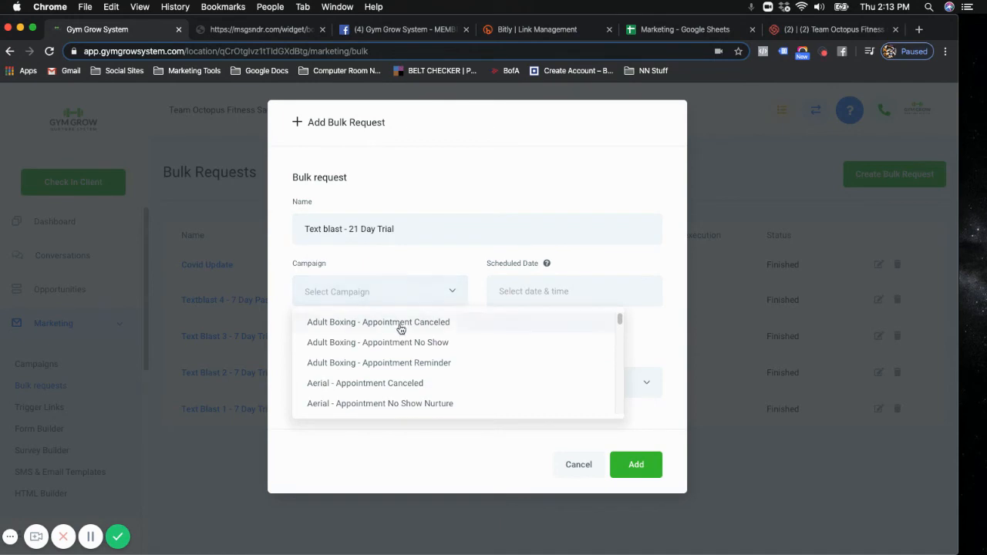
scroll(405, 339, "down", 15)
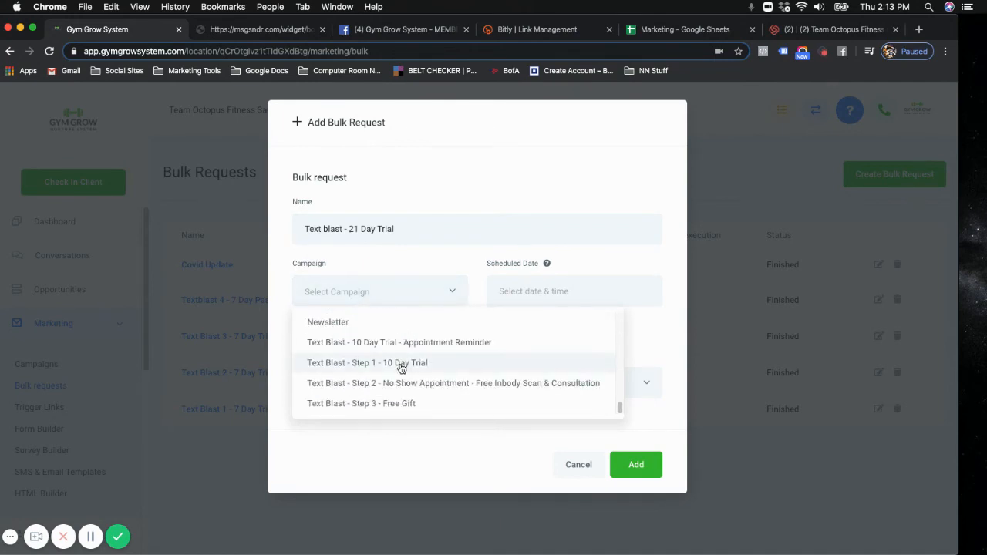
left_click(370, 362)
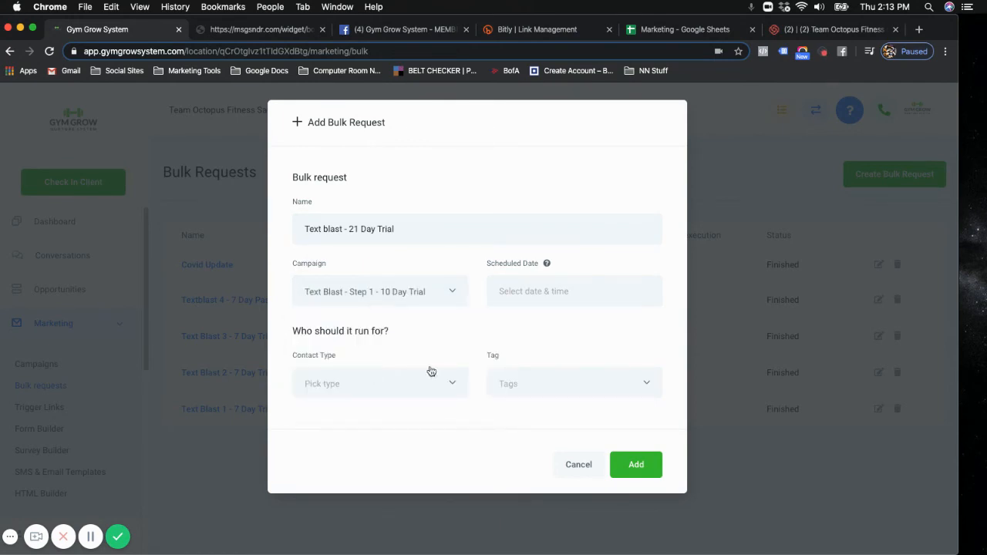
left_click(547, 290)
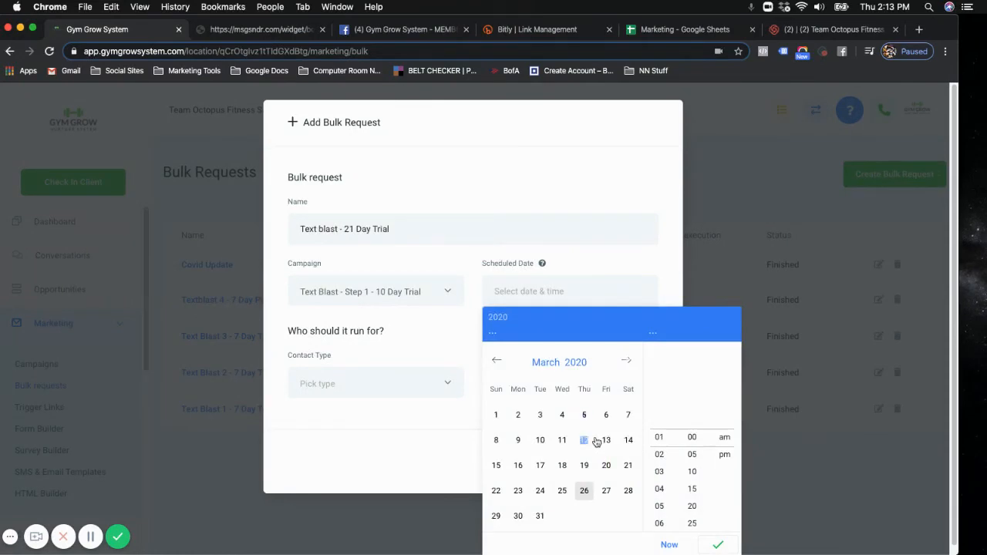
left_click(668, 543)
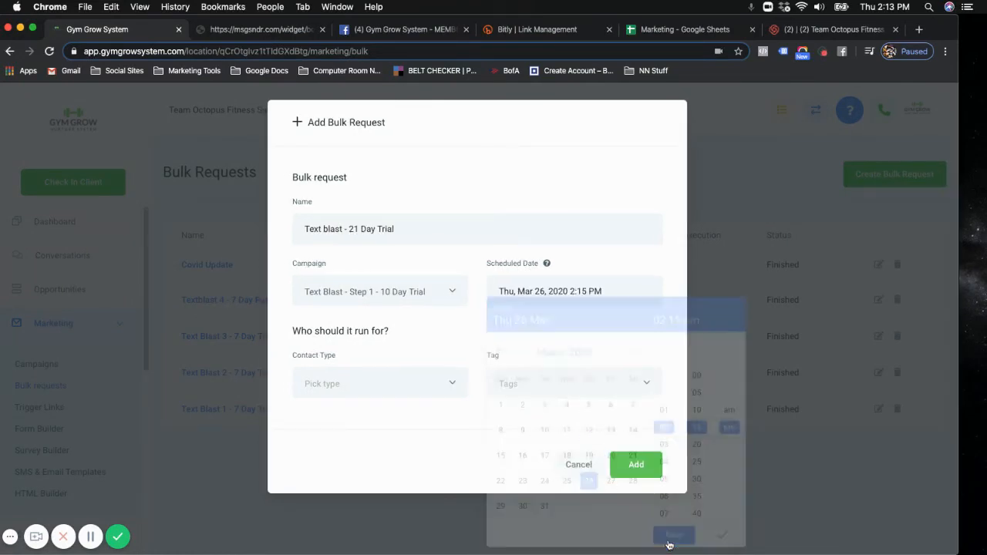
Step: Set the contact type to All, review the available tags without choosing one, and add the bulk request
left_click(394, 385)
left_click(350, 424)
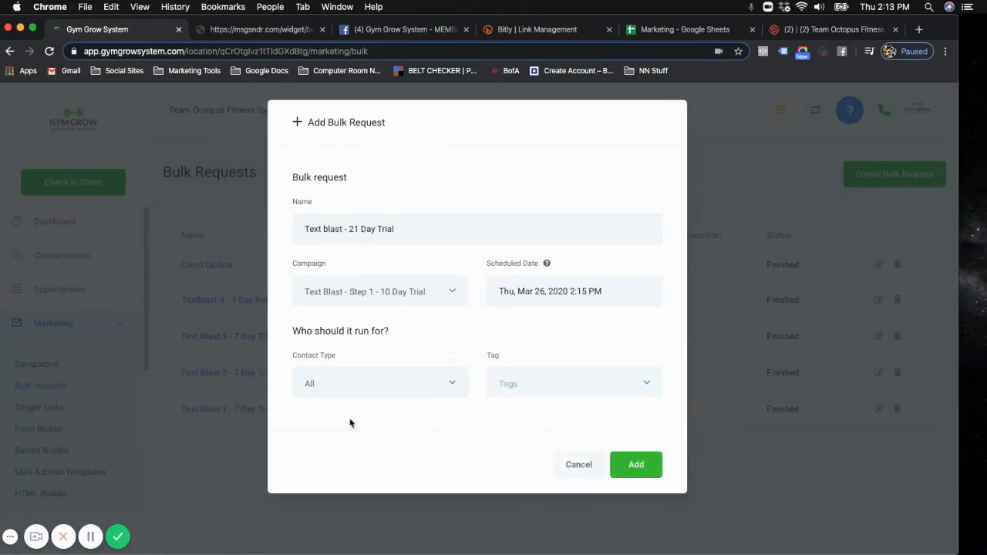
left_click(536, 391)
scroll(533, 316, "down", 10)
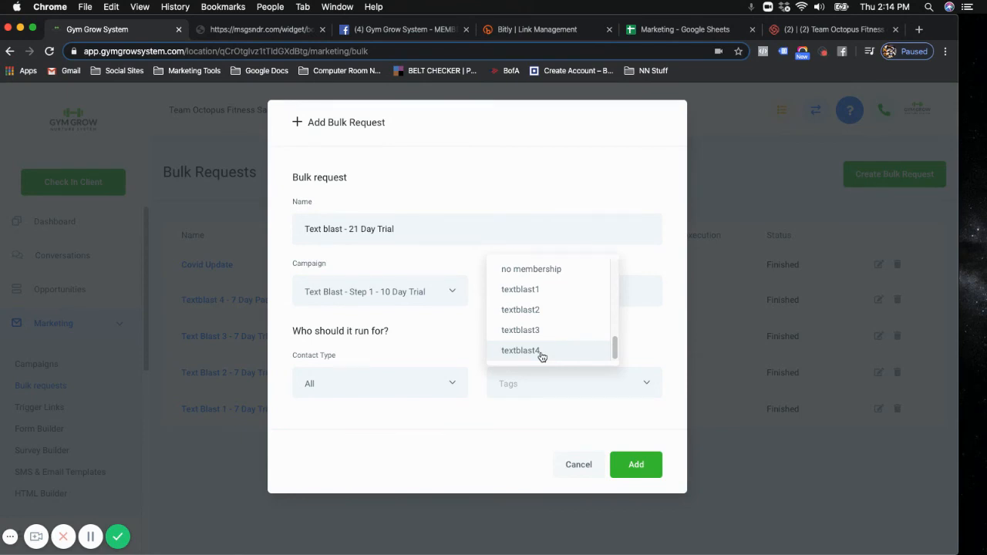
left_click(475, 455)
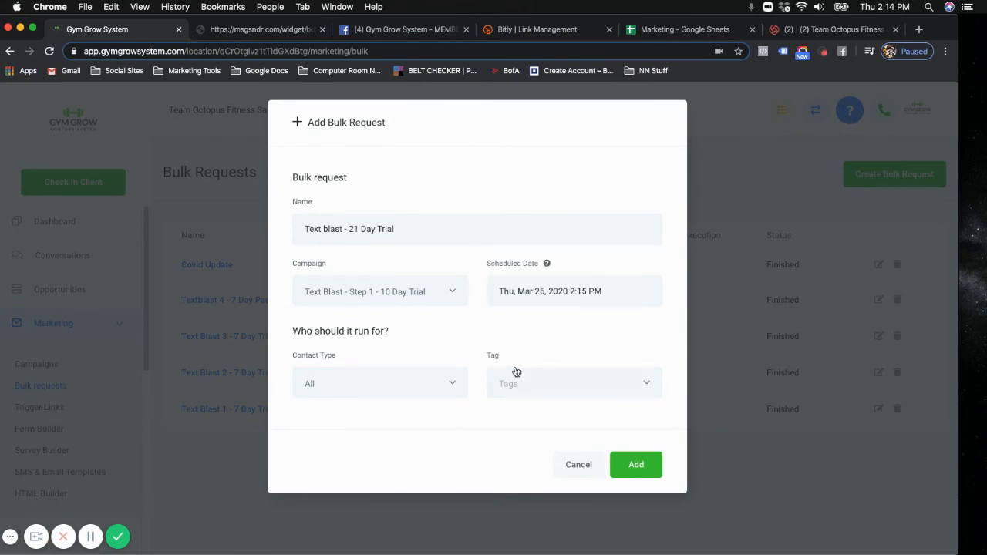
left_click(624, 465)
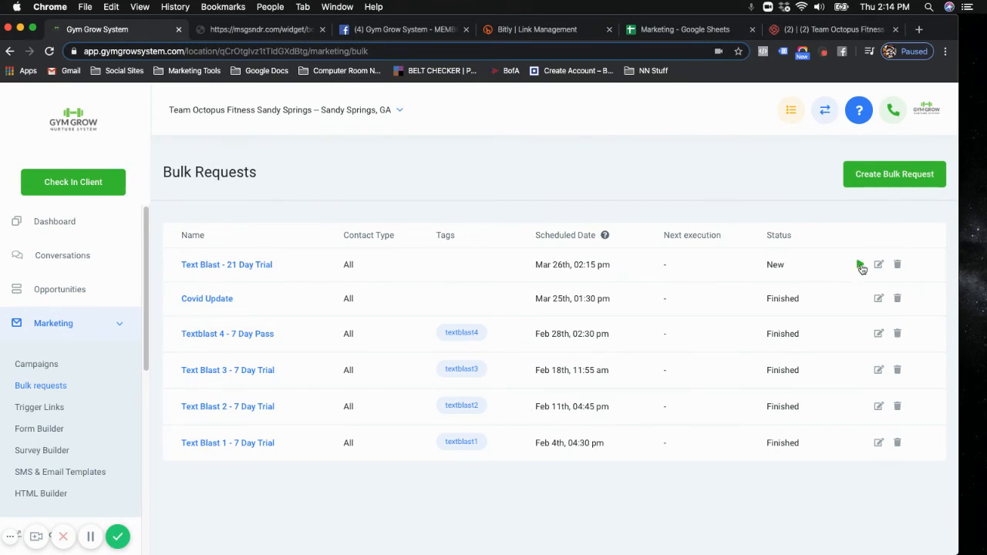
Step: Check the scheduled date of the Text Blast - 21 Day Trial bulk request, and delete that request
left_click_drag(624, 267, 523, 272)
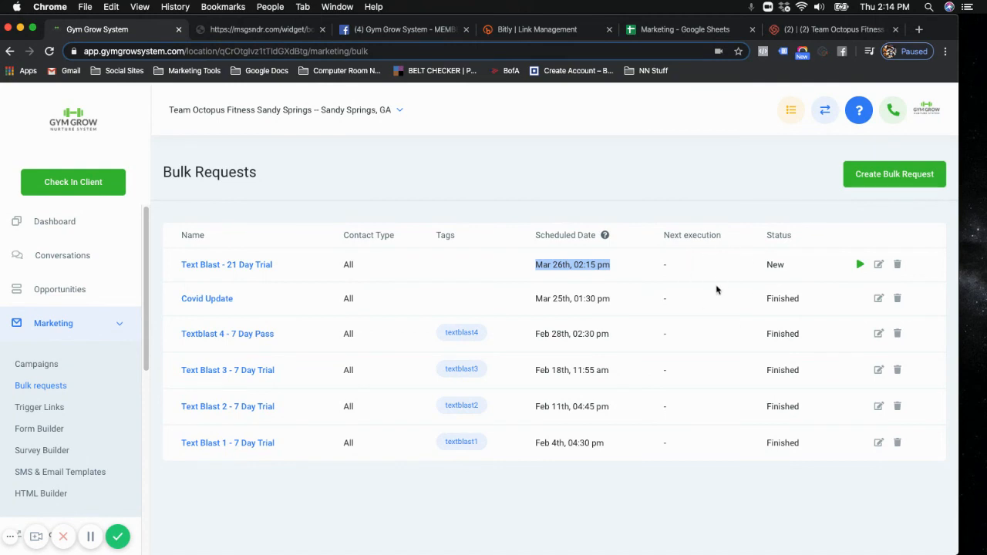
left_click(896, 265)
left_click(579, 121)
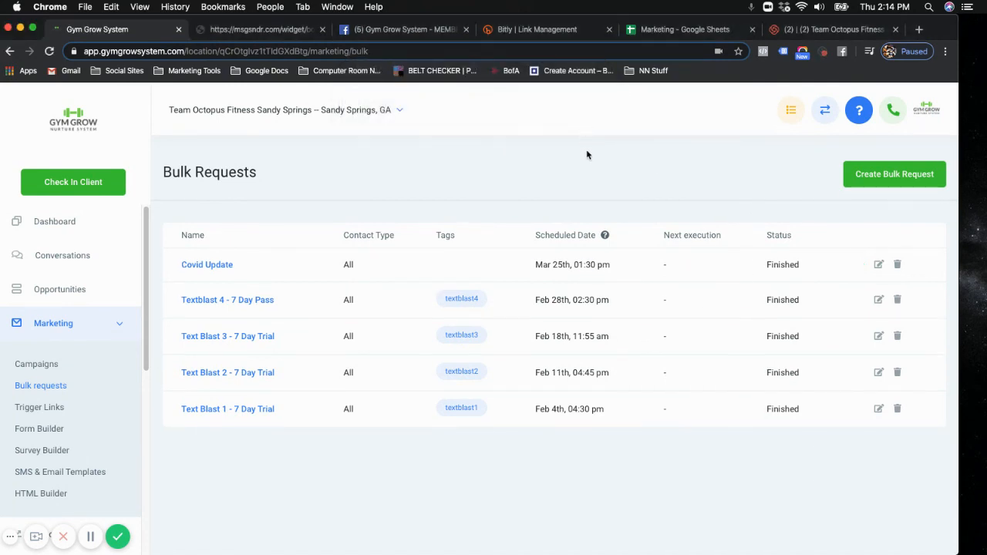